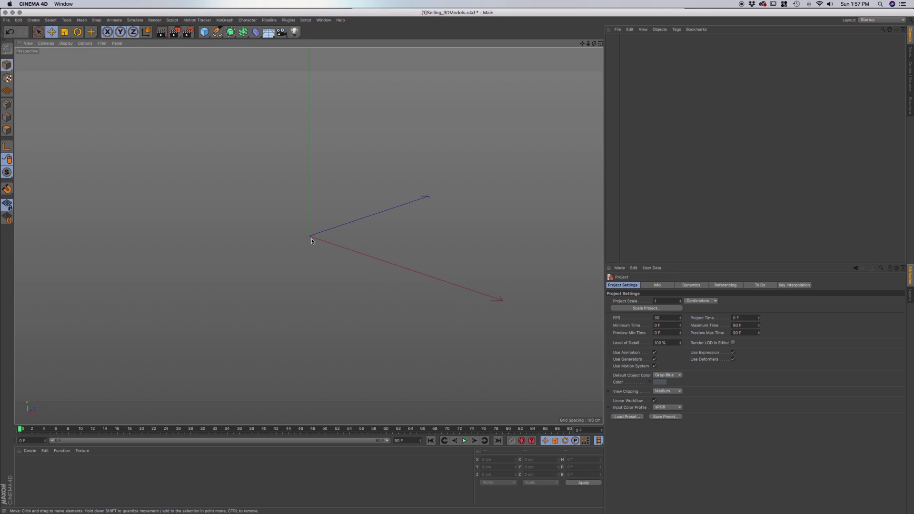
- Add a 200 cm cube with 2 segments on X, Y and Z, shown in Gouraud Shading (Lines)
{"action": "left_click", "coordinate": [204, 31]}
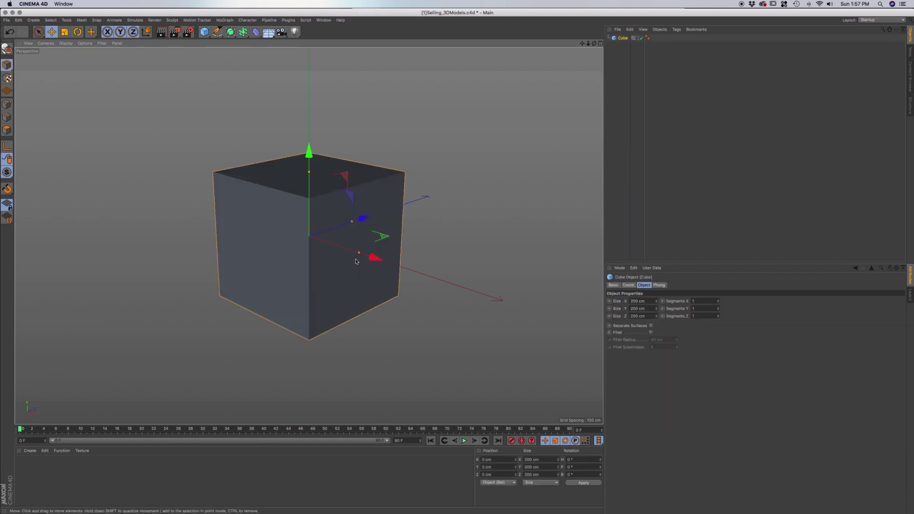
{"action": "left_click_drag", "start_coordinate": [302, 237], "coordinate": [310, 249], "text": "alt"}
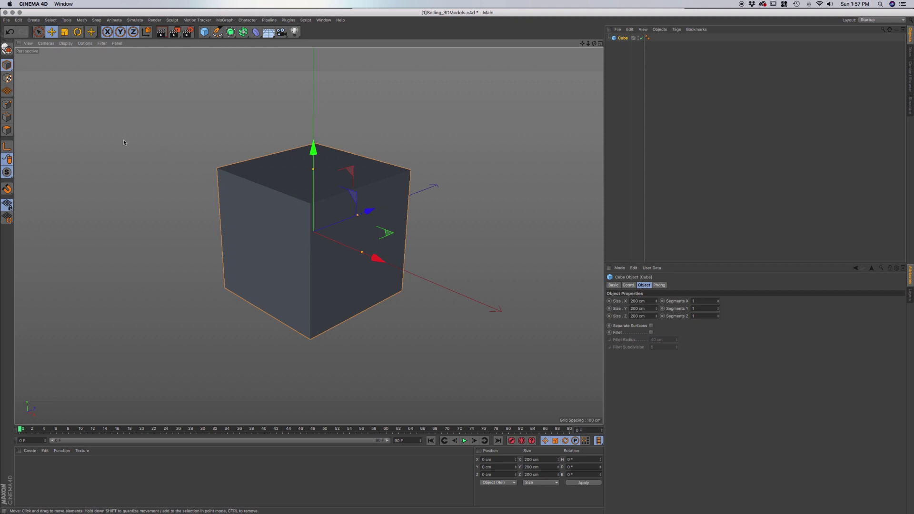
{"action": "left_click", "coordinate": [718, 300]}
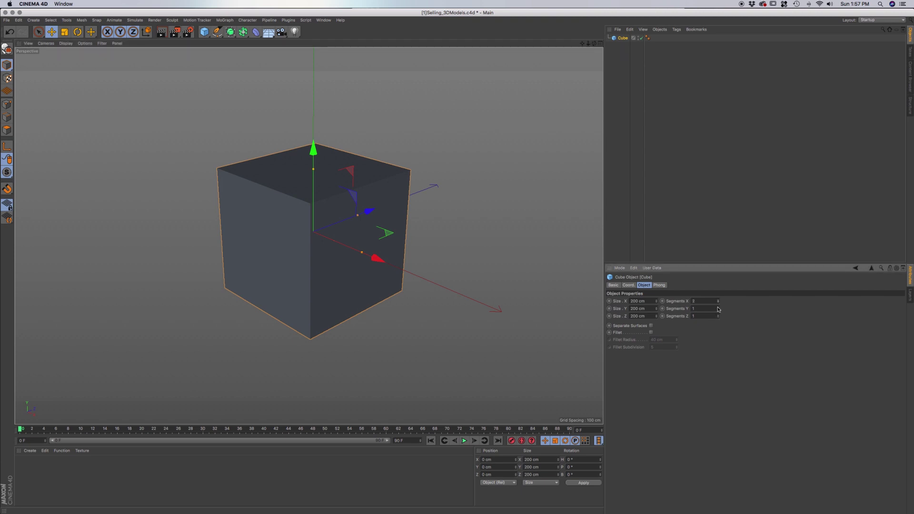
{"action": "left_click", "coordinate": [718, 315]}
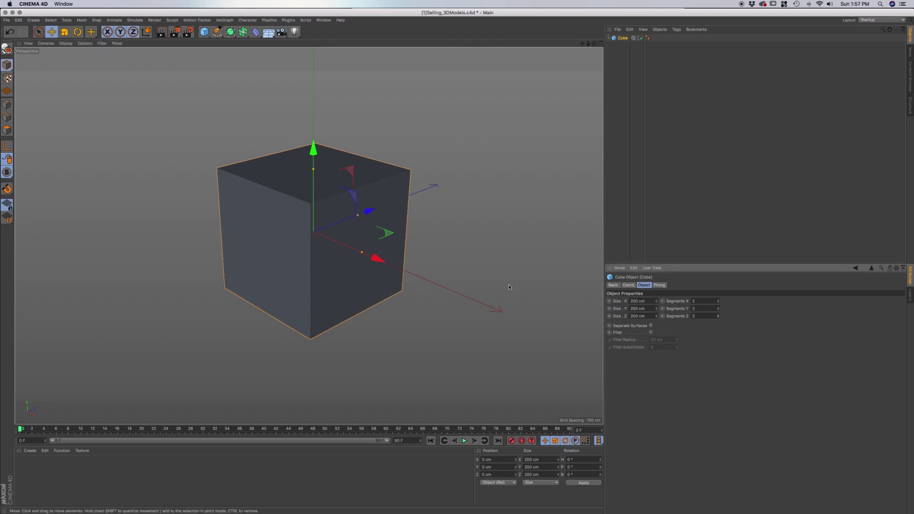
{"action": "key", "text": "n"}
{"action": "key", "text": "b"}
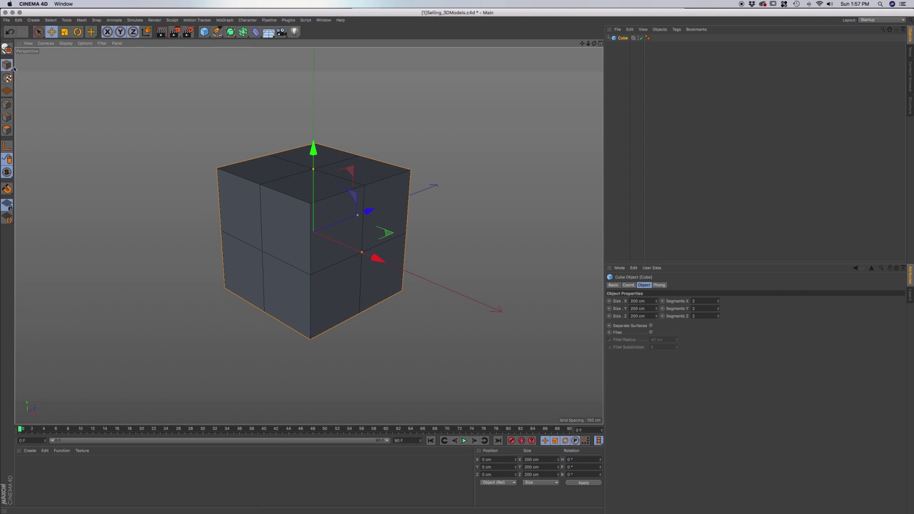
{"action": "left_click", "coordinate": [7, 49]}
- Make the cube editable, select it in the Object Manager, and switch to Polygons mode
{"action": "left_click", "coordinate": [39, 31]}
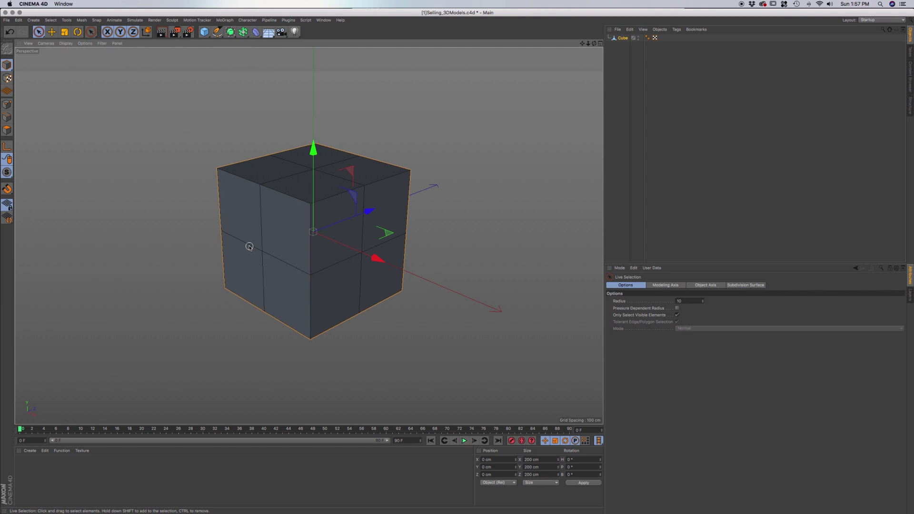
{"action": "left_click", "coordinate": [623, 38]}
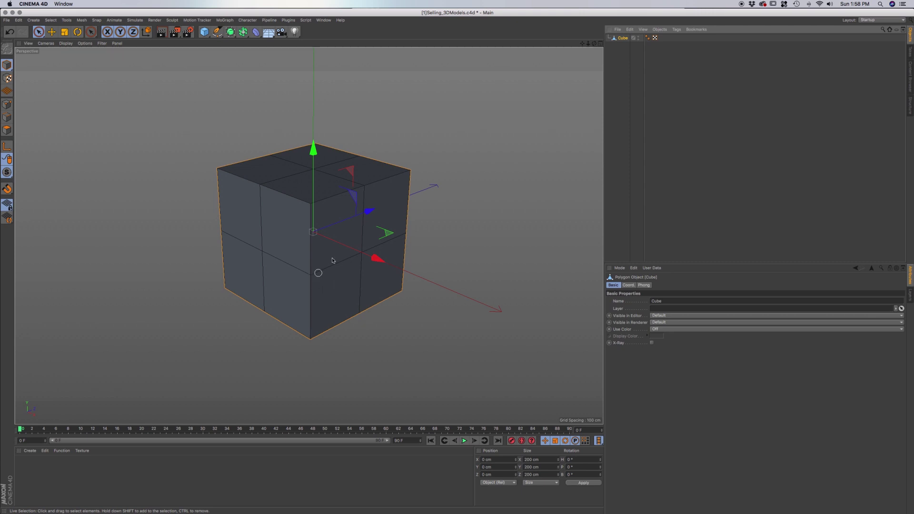
{"action": "left_click", "coordinate": [12, 133]}
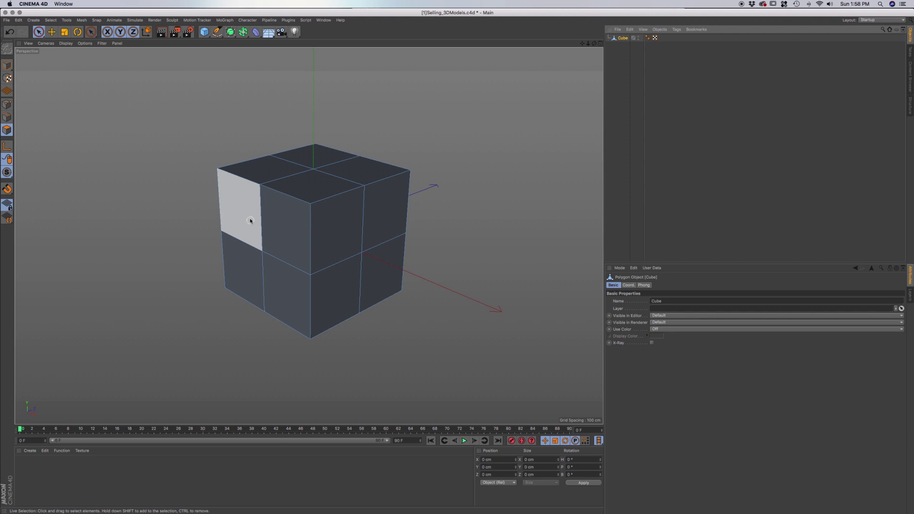
- Select all outer faces except one corner block, including the underside, and delete them
{"action": "mouse_move", "coordinate": [247, 216]}
{"action": "left_mouse_down"}
{"action": "mouse_move", "coordinate": [257, 178]}
{"action": "mouse_move", "coordinate": [313, 160]}
{"action": "mouse_move", "coordinate": [344, 162]}
{"action": "mouse_move", "coordinate": [392, 253]}
{"action": "mouse_move", "coordinate": [310, 289]}
{"action": "mouse_move", "coordinate": [243, 264]}
{"action": "mouse_move", "coordinate": [325, 291]}
{"action": "mouse_move", "coordinate": [216, 297]}
{"action": "mouse_move", "coordinate": [336, 244]}
{"action": "mouse_move", "coordinate": [267, 281]}
{"action": "mouse_move", "coordinate": [204, 297]}
{"action": "mouse_move", "coordinate": [262, 296]}
{"action": "mouse_move", "coordinate": [219, 248]}
{"action": "mouse_move", "coordinate": [202, 276]}
{"action": "left_mouse_up"}
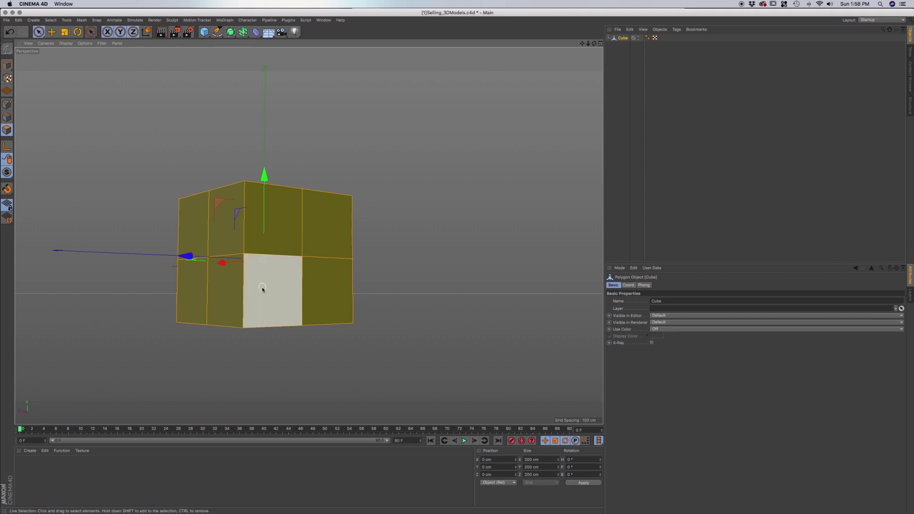
{"action": "middle_click_drag", "start_coordinate": [261, 287], "coordinate": [254, 266], "text": "alt"}
{"action": "left_click_drag", "start_coordinate": [254, 266], "coordinate": [265, 276], "text": "alt"}
{"action": "mouse_move", "coordinate": [279, 327]}
{"action": "left_mouse_down", "text": "shift"}
{"action": "mouse_move", "coordinate": [234, 309]}
{"action": "mouse_move", "coordinate": [228, 326]}
{"action": "mouse_move", "coordinate": [251, 335]}
{"action": "mouse_move", "coordinate": [265, 280]}
{"action": "mouse_move", "coordinate": [249, 296]}
{"action": "mouse_move", "coordinate": [227, 283]}
{"action": "mouse_move", "coordinate": [175, 299]}
{"action": "mouse_move", "coordinate": [291, 289]}
{"action": "left_mouse_up", "text": "shift"}
{"action": "left_click", "coordinate": [244, 344], "text": "shift"}
{"action": "left_click_drag", "start_coordinate": [409, 298], "coordinate": [307, 236], "text": "alt"}
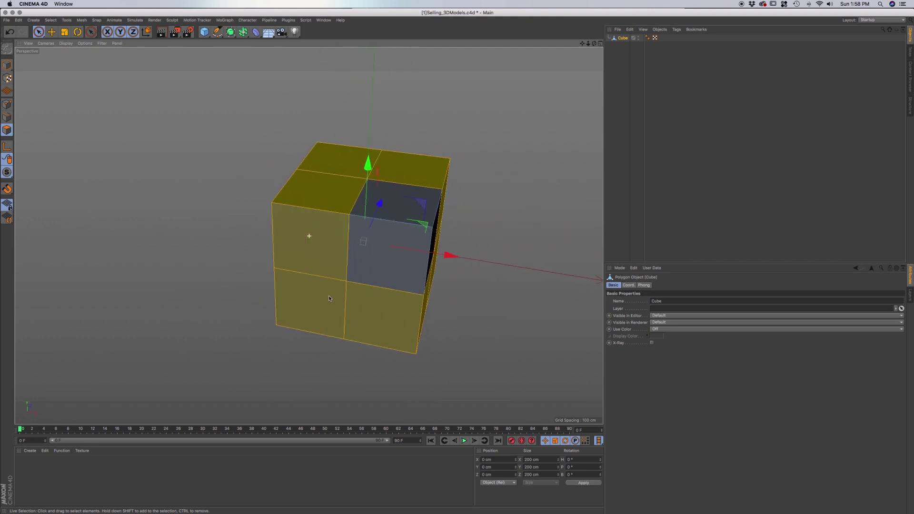
{"action": "left_click_drag", "start_coordinate": [377, 297], "coordinate": [359, 286], "text": "alt"}
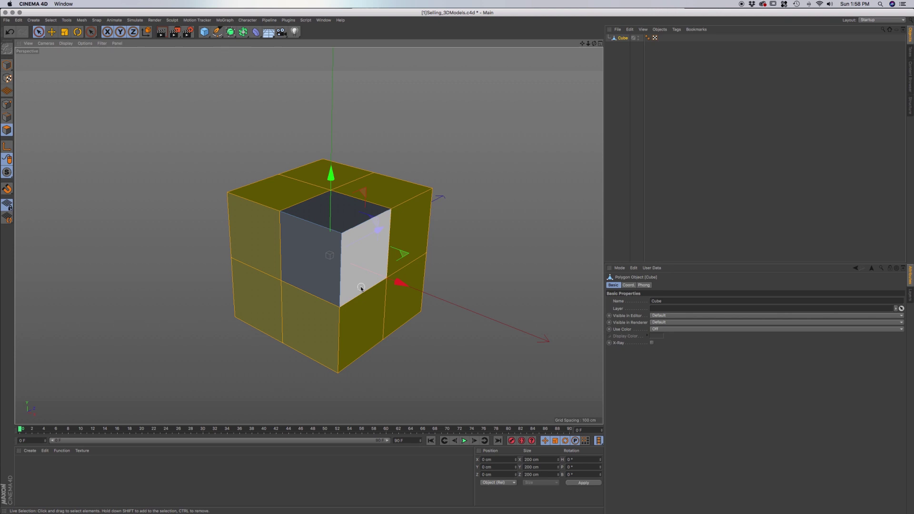
{"action": "left_click_drag", "start_coordinate": [374, 302], "coordinate": [353, 296], "text": "alt"}
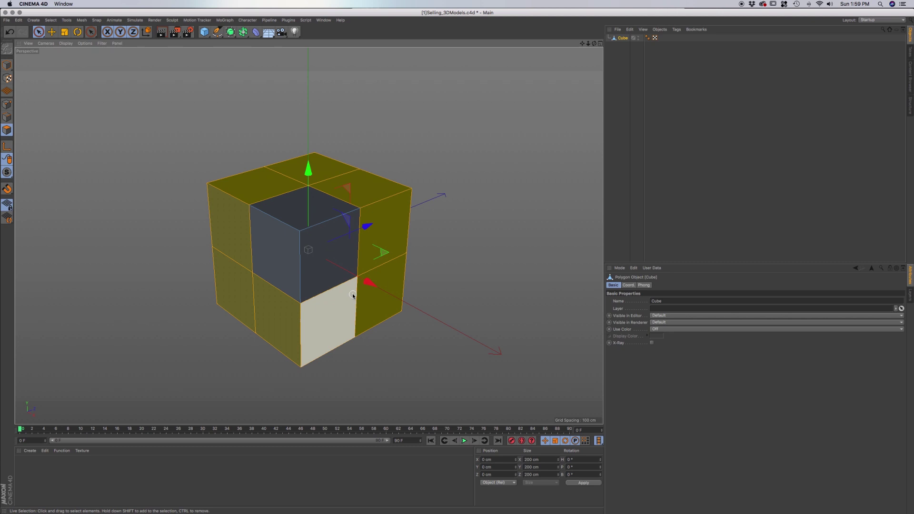
{"action": "key", "text": "Delete"}
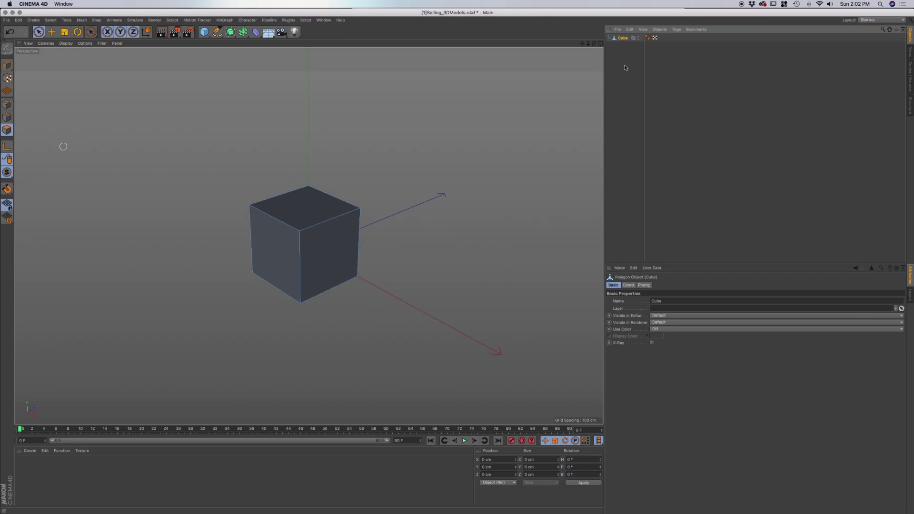
{"action": "left_click", "coordinate": [335, 232]}
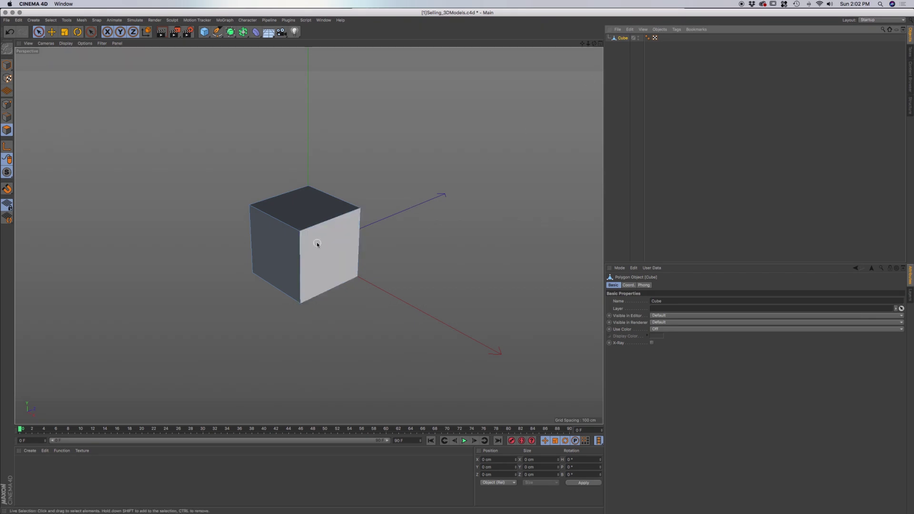
{"action": "mouse_move", "coordinate": [329, 235]}
{"action": "left_mouse_down", "text": "alt"}
{"action": "mouse_move", "coordinate": [320, 247]}
{"action": "mouse_move", "coordinate": [321, 236]}
{"action": "mouse_move", "coordinate": [307, 244]}
{"action": "left_mouse_up", "text": "alt"}
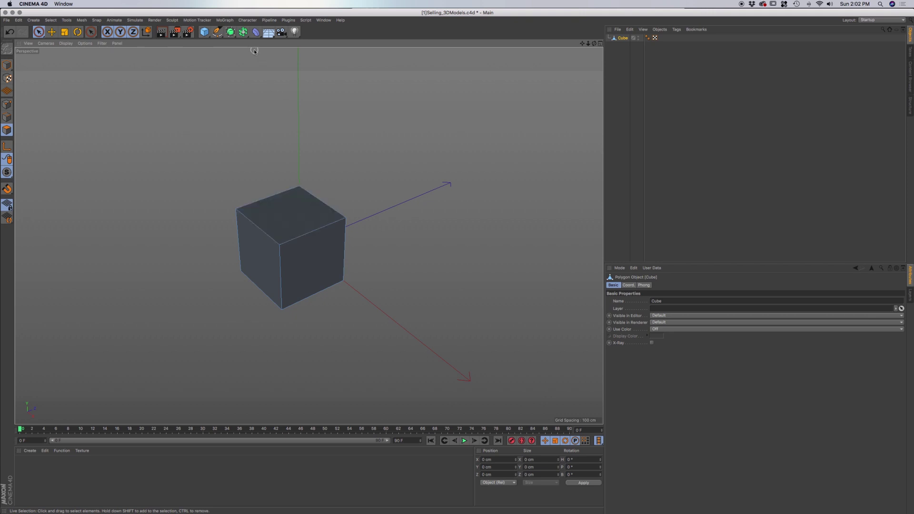
- Add a Symmetry object and nest the Cube under it to mirror the corner block
{"action": "left_click_drag", "start_coordinate": [241, 37], "coordinate": [331, 67]}
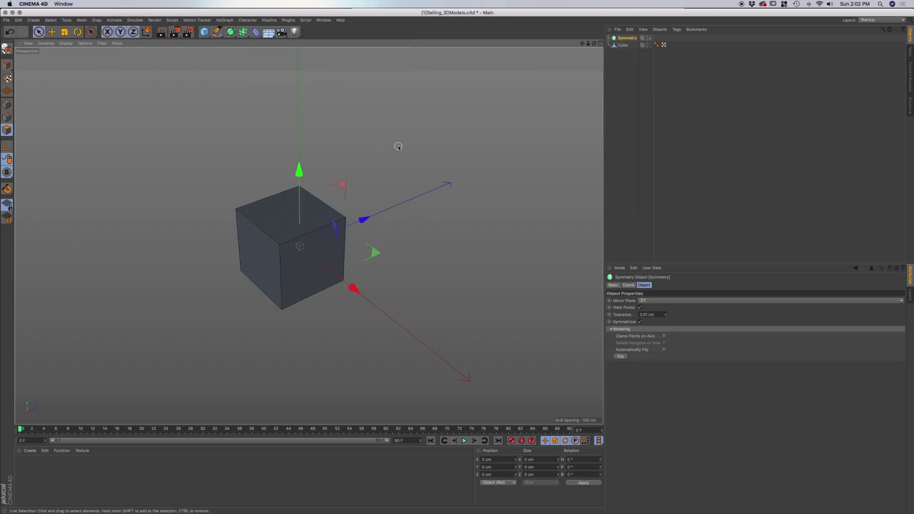
{"action": "left_click_drag", "start_coordinate": [624, 46], "coordinate": [627, 38]}
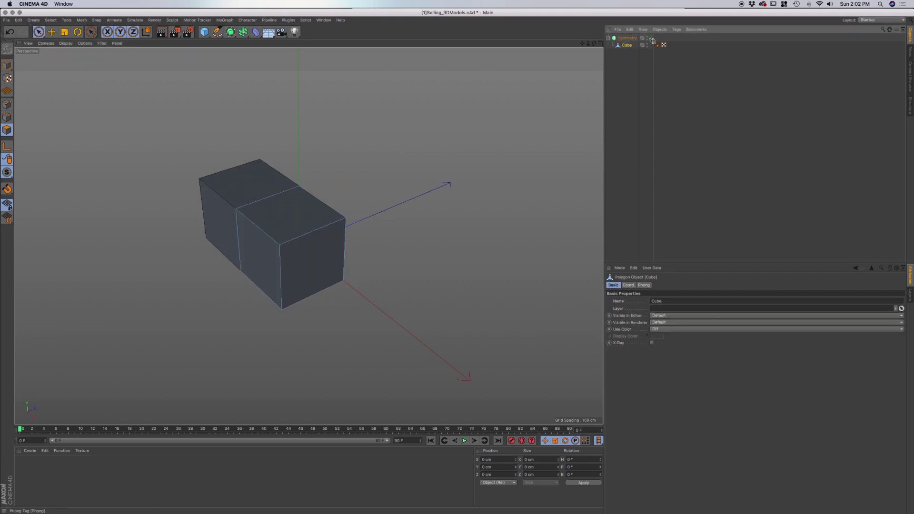
{"action": "left_click", "coordinate": [628, 38]}
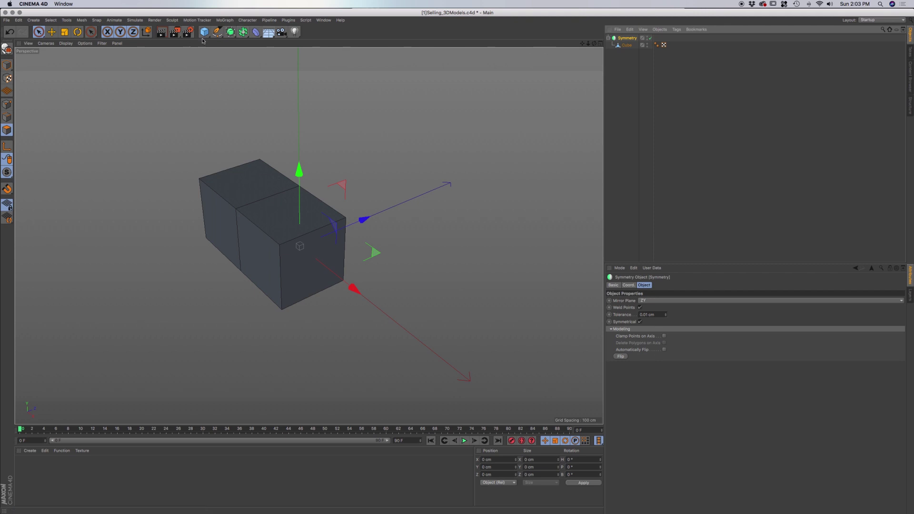
{"action": "left_click", "coordinate": [243, 31]}
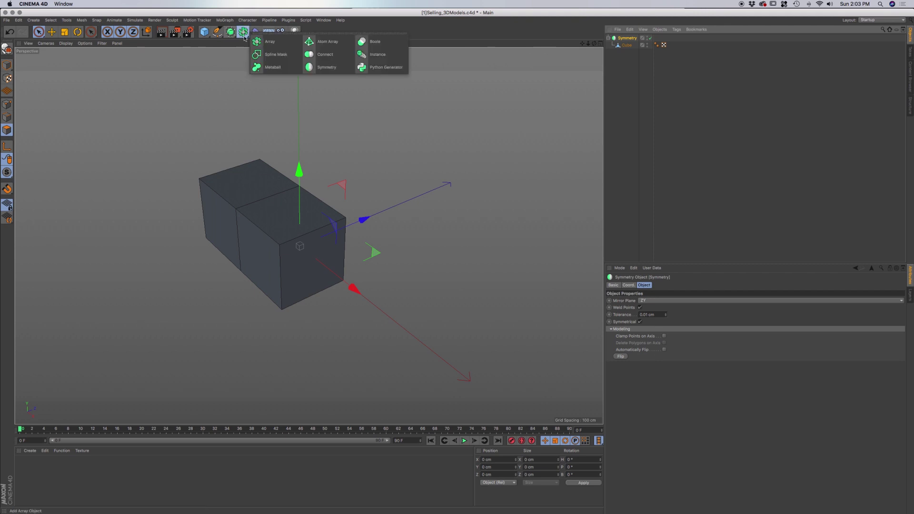
- Add Symmetry.1, nest the first Symmetry inside it, and set its Mirror Plane to XY
{"action": "left_click", "coordinate": [328, 67]}
{"action": "left_click_drag", "start_coordinate": [625, 45], "coordinate": [627, 38]}
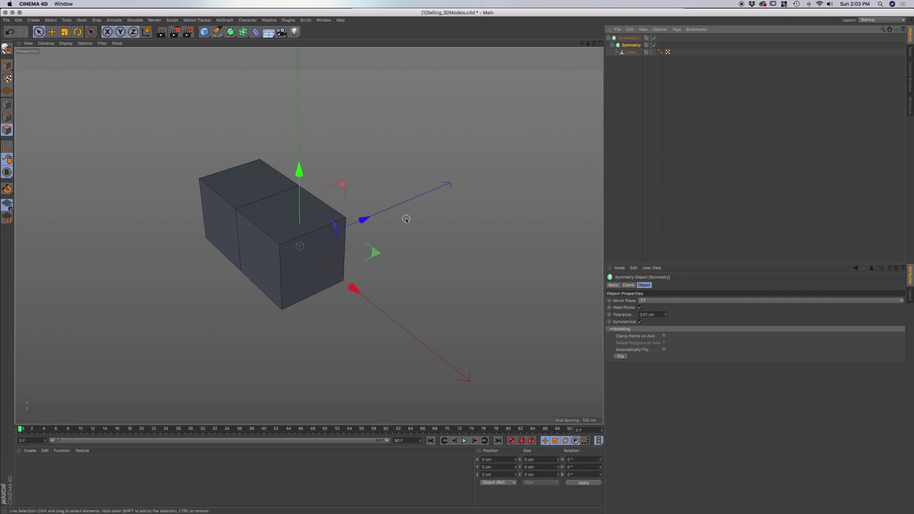
{"action": "left_click", "coordinate": [628, 38]}
{"action": "left_click", "coordinate": [652, 300]}
{"action": "left_click", "coordinate": [652, 308]}
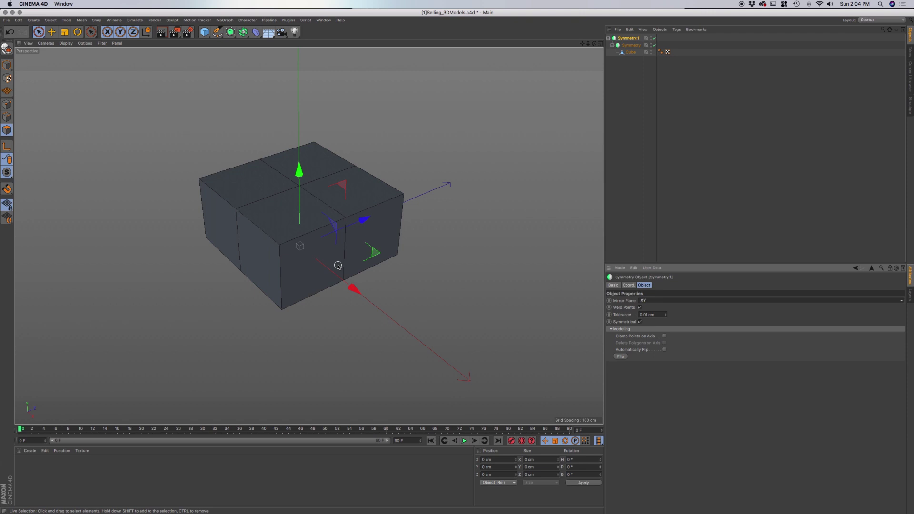
{"action": "left_click", "coordinate": [243, 31]}
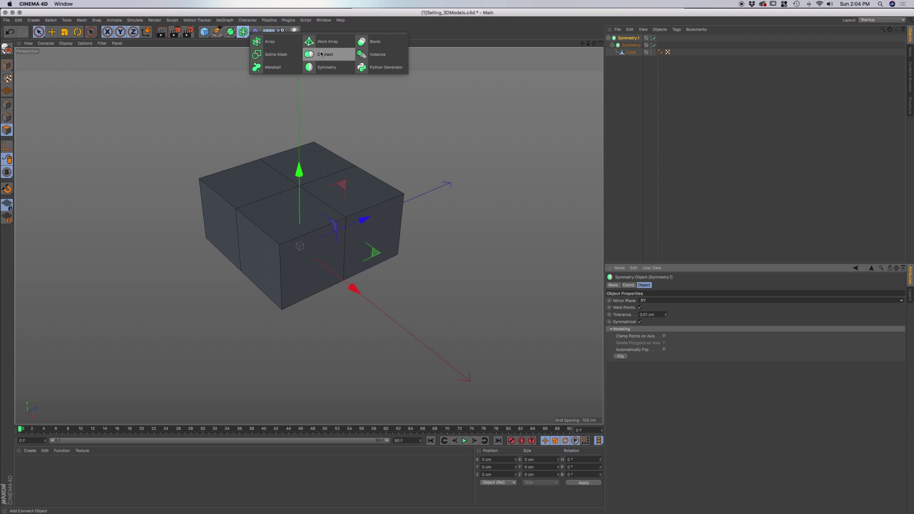
- Add a third Symmetry and nest Symmetry.1 with its children inside it
{"action": "left_click", "coordinate": [327, 67]}
{"action": "left_click_drag", "start_coordinate": [628, 38], "coordinate": [632, 41]}
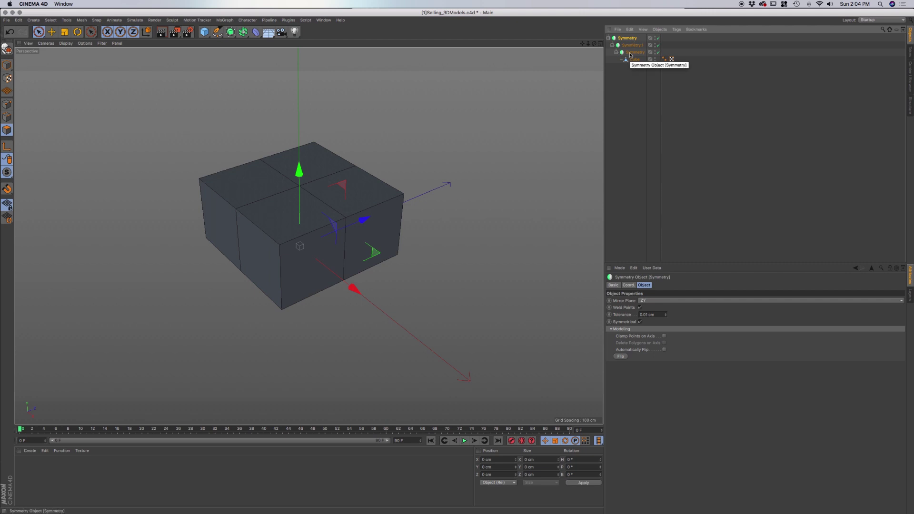
- Set the top Symmetry's Mirror Plane to XZ, then select the Cube's outer corner point
{"action": "left_click", "coordinate": [650, 300]}
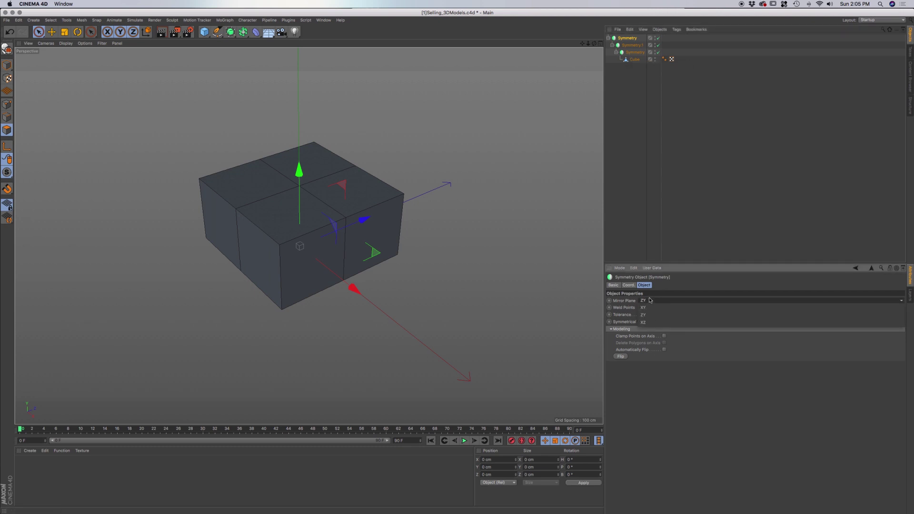
{"action": "left_click", "coordinate": [649, 322]}
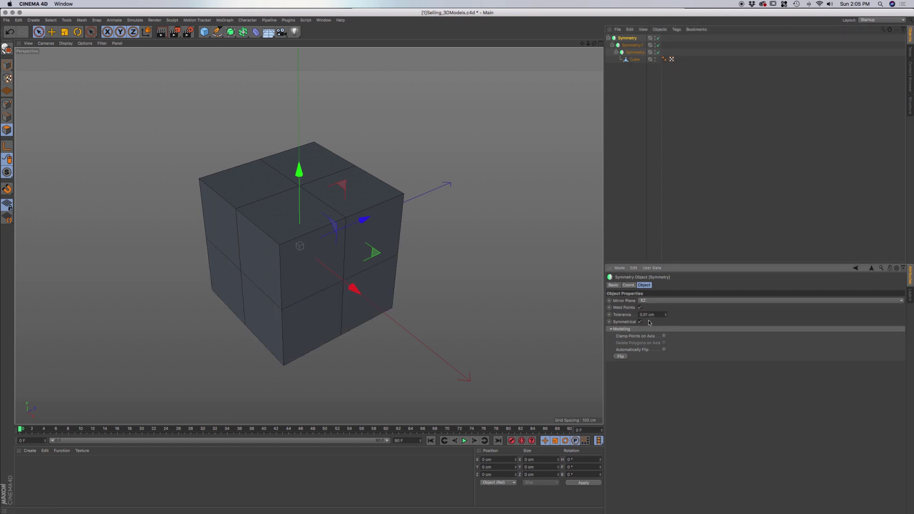
{"action": "left_click", "coordinate": [634, 59]}
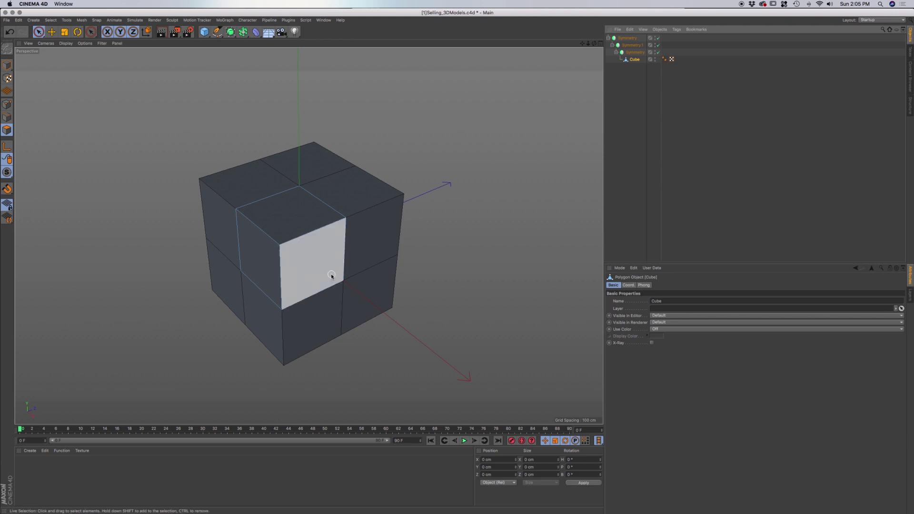
{"action": "left_click", "coordinate": [7, 104]}
{"action": "left_click", "coordinate": [279, 246]}
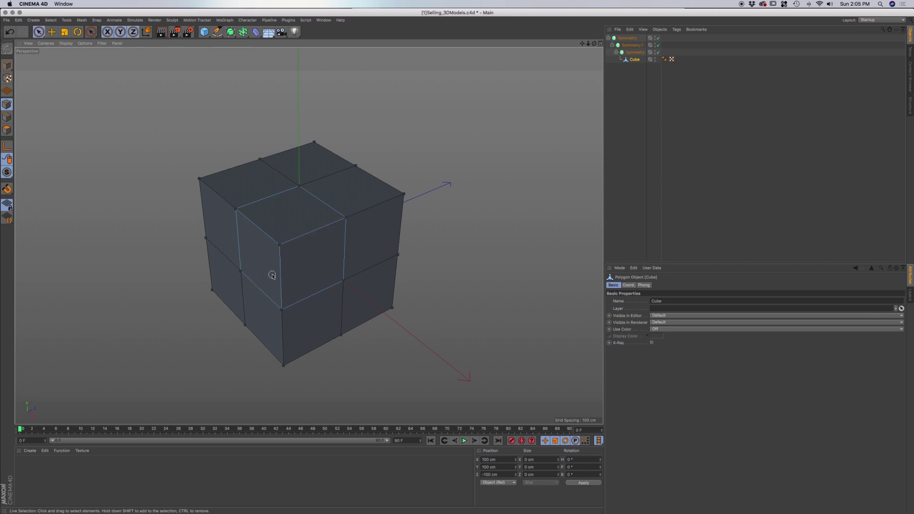
- Activate the Bevel tool with the M~S shortcut for the selected corner point
{"action": "key", "text": "m"}
{"action": "key", "text": "s"}
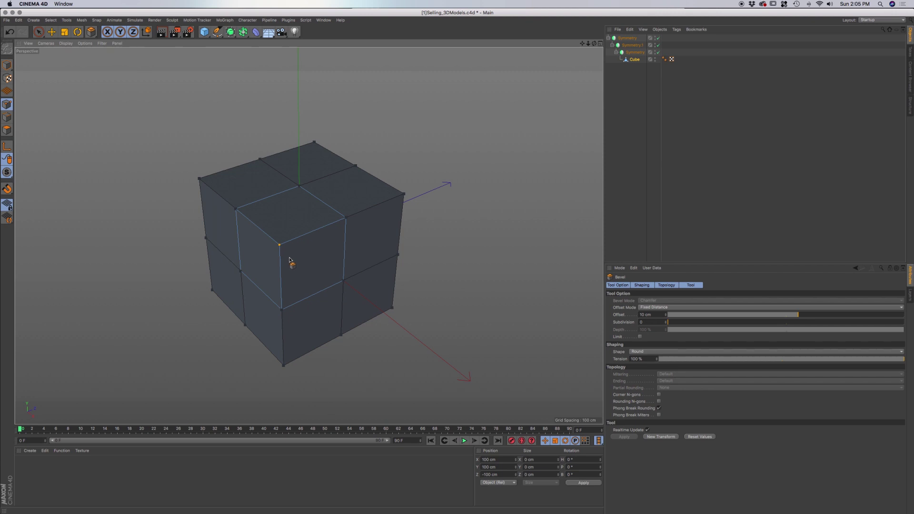
- Bevel the corner point, then bevel its three meeting edges to a 7.083 cm offset
{"action": "left_click_drag", "start_coordinate": [292, 263], "coordinate": [356, 263]}
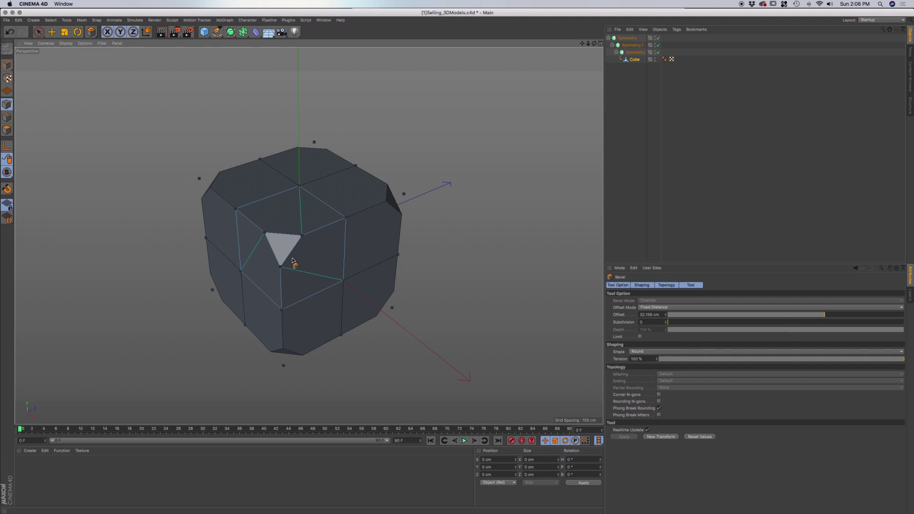
{"action": "left_click", "coordinate": [7, 117]}
{"action": "left_click", "coordinate": [255, 227]}
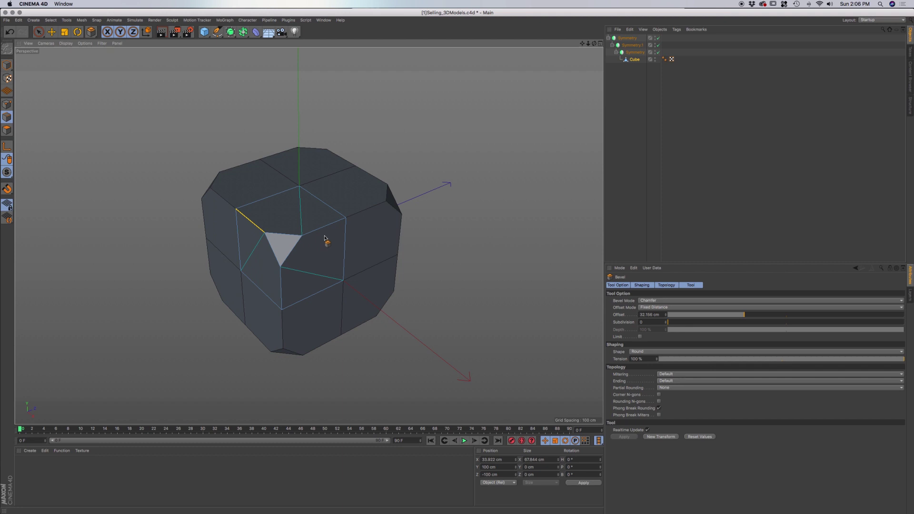
{"action": "left_click", "coordinate": [322, 229], "text": "shift"}
{"action": "left_click", "coordinate": [281, 288], "text": "shift"}
{"action": "mouse_move", "coordinate": [293, 293]}
{"action": "left_mouse_down"}
{"action": "mouse_move", "coordinate": [305, 292]}
{"action": "mouse_move", "coordinate": [291, 298]}
{"action": "left_mouse_up"}
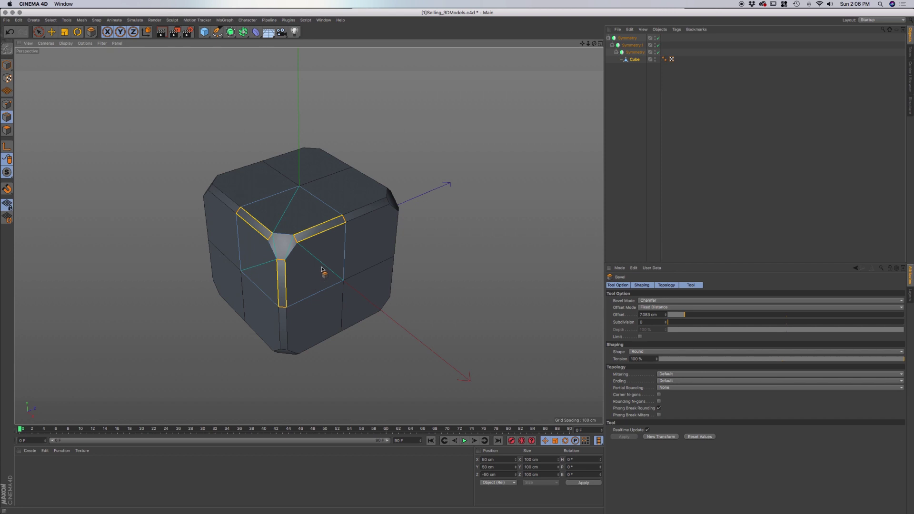
- Set the Cube's Phong tag to a 30° Phong Angle with Use Edge Breaks unchecked
{"action": "left_click", "coordinate": [664, 59]}
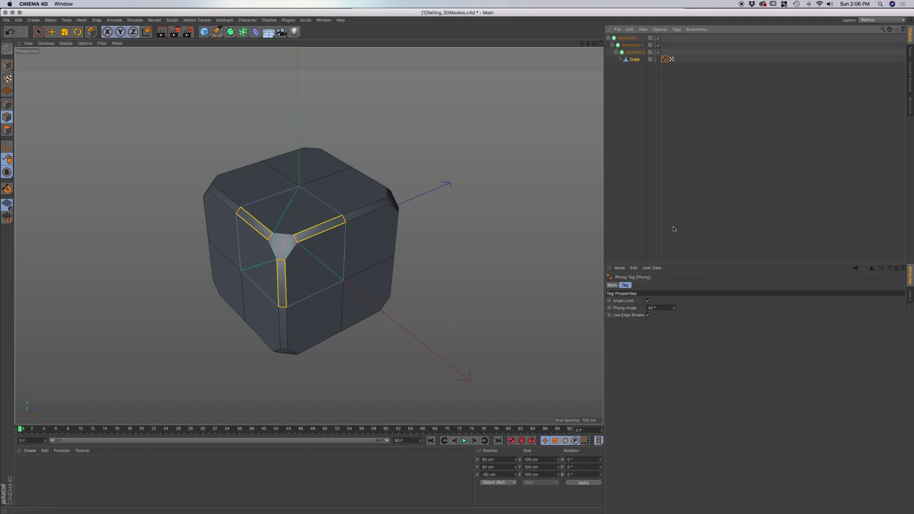
{"action": "left_click", "coordinate": [648, 315]}
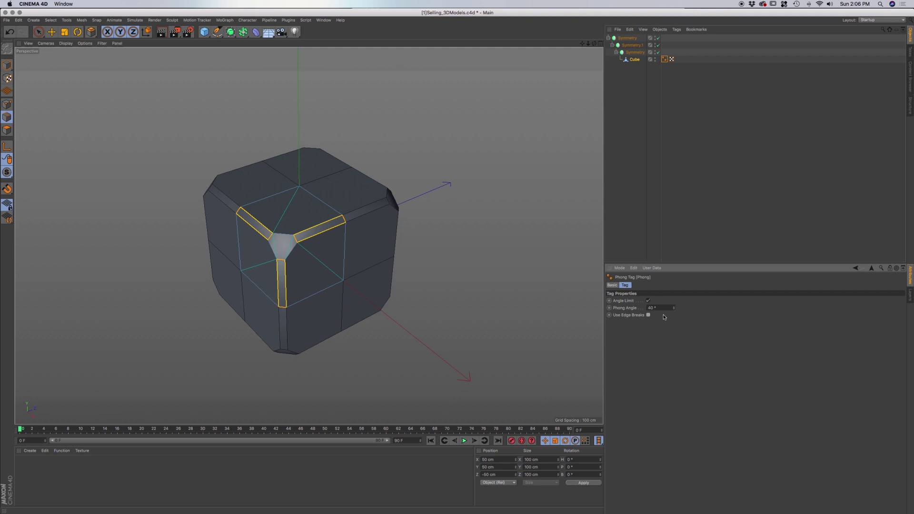
{"action": "double_click", "coordinate": [661, 308]}
{"action": "type", "text": "30"}
{"action": "key", "text": "Return"}
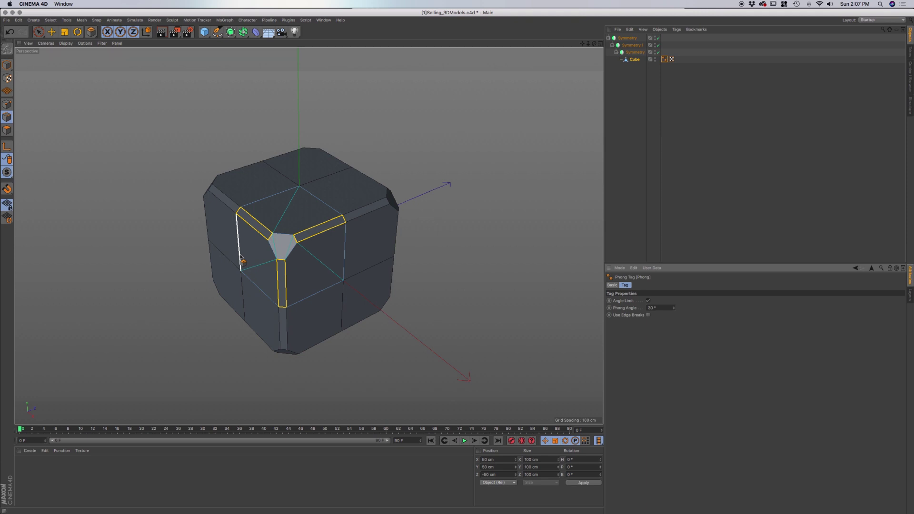
{"action": "left_click_drag", "start_coordinate": [272, 269], "coordinate": [284, 273], "text": "alt"}
{"action": "scroll", "coordinate": [283, 274], "scroll_direction": "up", "scroll_amount": 3}
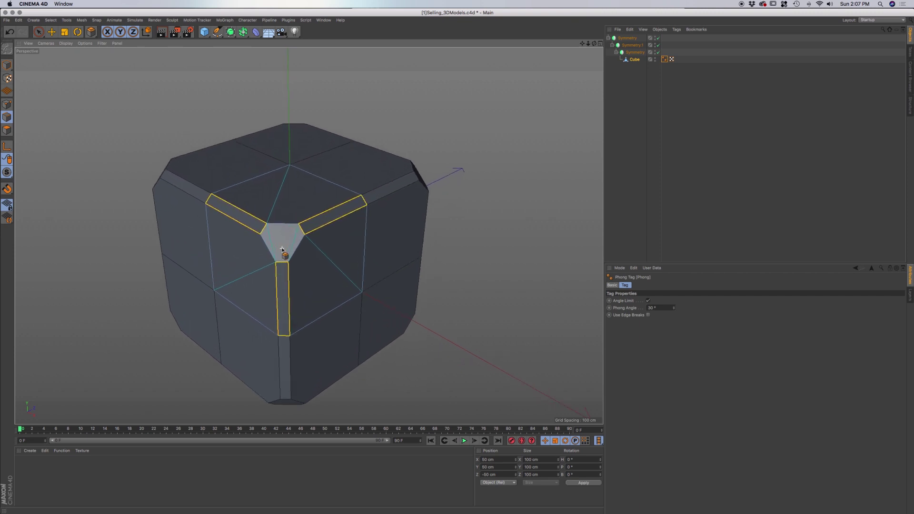
{"action": "scroll", "coordinate": [282, 252], "scroll_direction": "up", "scroll_amount": 3}
{"action": "scroll", "coordinate": [281, 252], "scroll_direction": "down", "scroll_amount": 4}
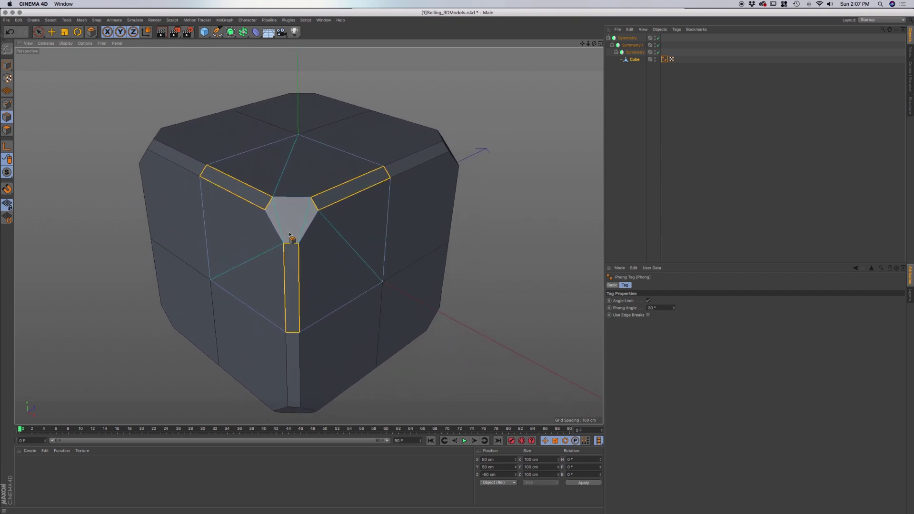
{"action": "left_click", "coordinate": [38, 32]}
{"action": "left_click", "coordinate": [202, 169]}
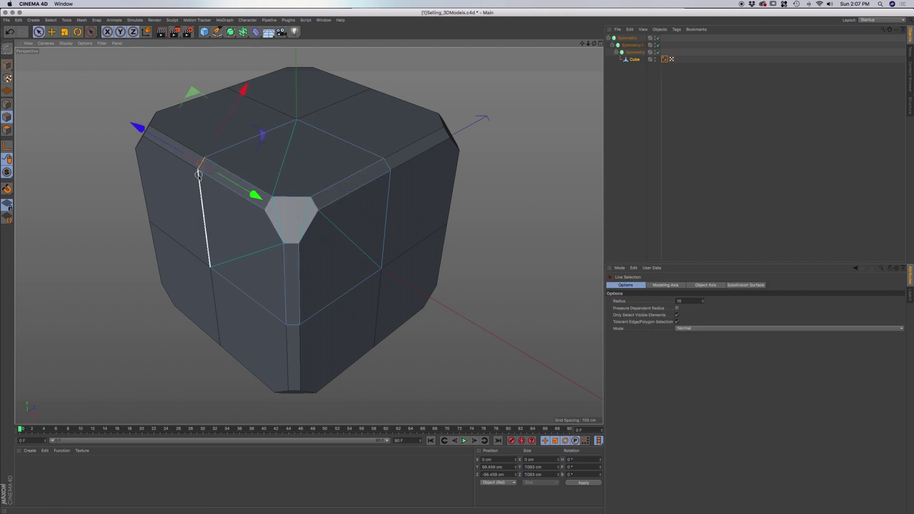
{"action": "left_click", "coordinate": [226, 188]}
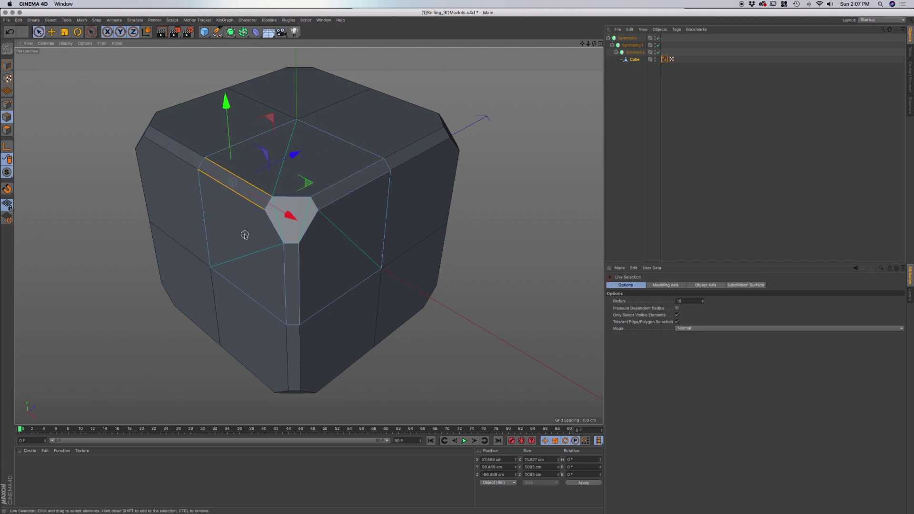
{"action": "left_click", "coordinate": [270, 225], "text": "shift"}
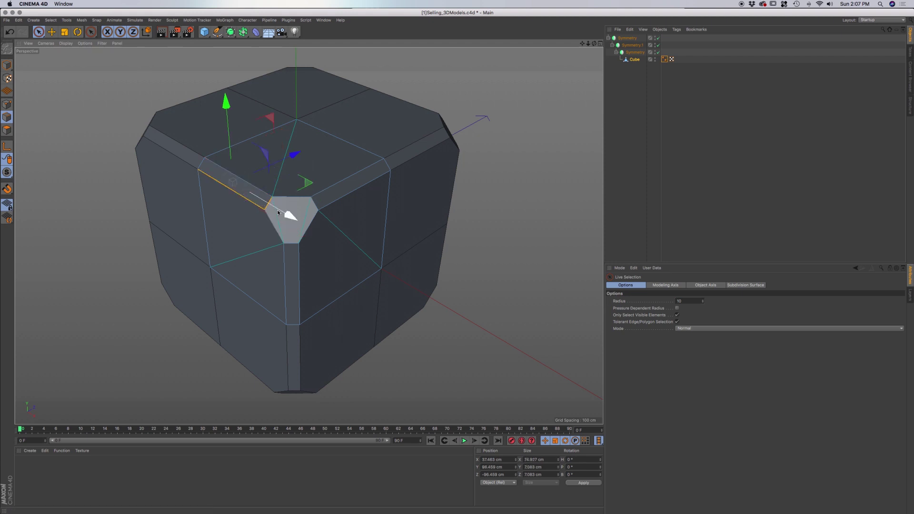
{"action": "left_click", "coordinate": [285, 207]}
{"action": "left_click", "coordinate": [270, 207]}
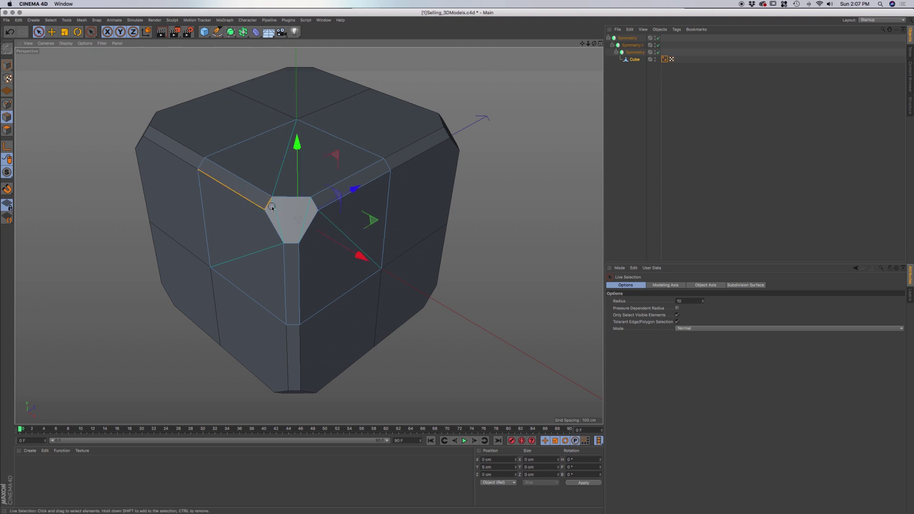
{"action": "left_click", "coordinate": [280, 209]}
{"action": "left_click", "coordinate": [270, 206]}
{"action": "left_click", "coordinate": [300, 213]}
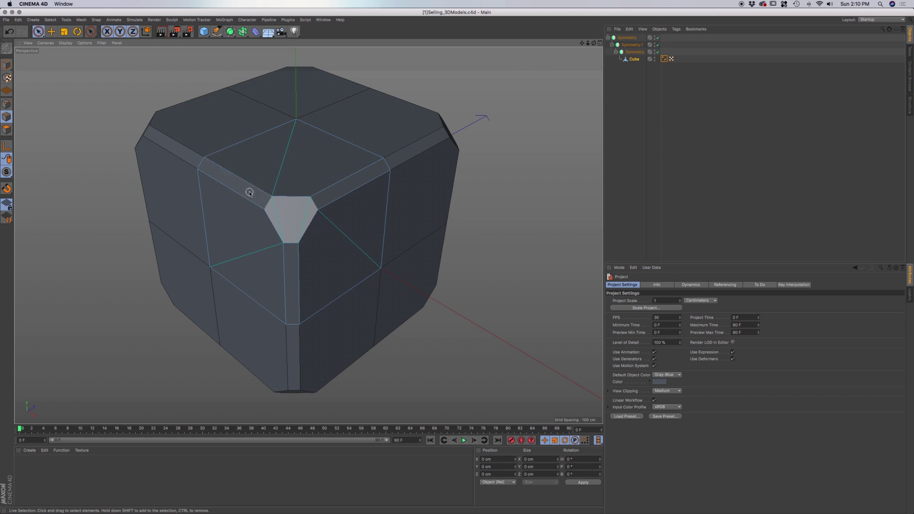
{"action": "left_click", "coordinate": [203, 165]}
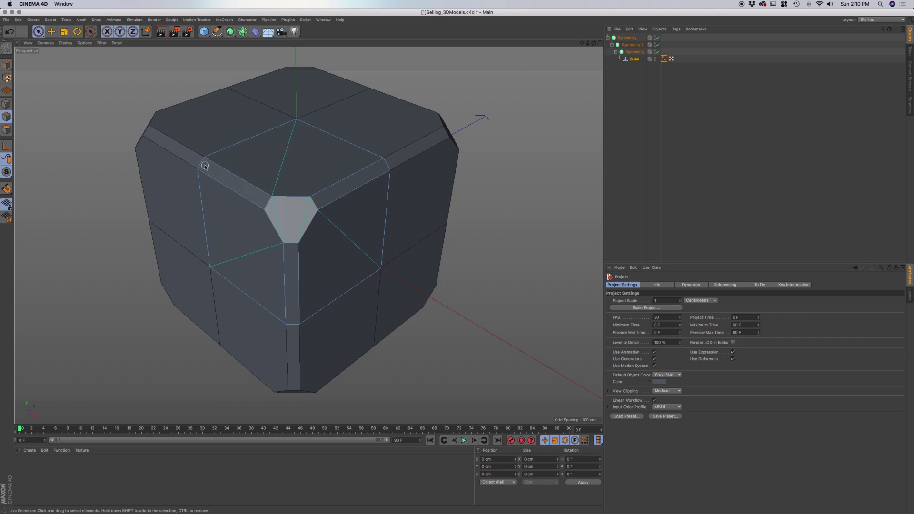
{"action": "left_click", "coordinate": [269, 204], "text": "shift"}
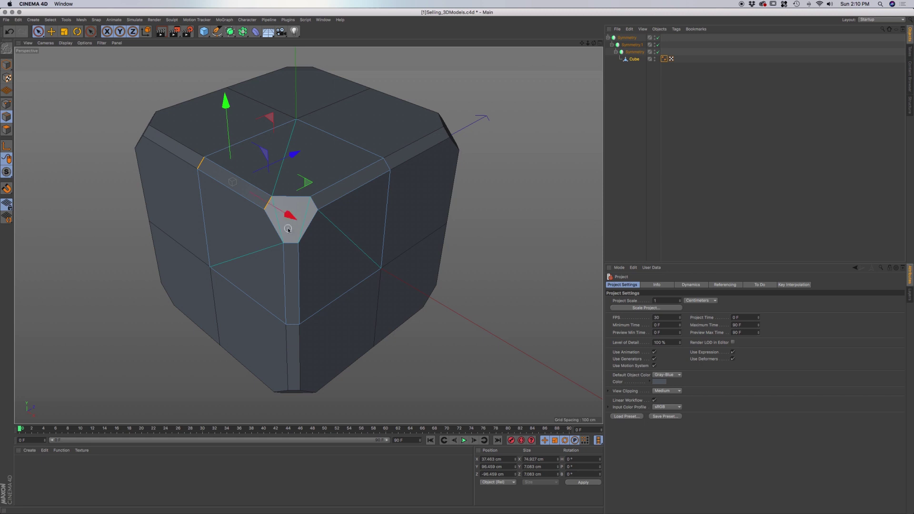
{"action": "left_click", "coordinate": [296, 209]}
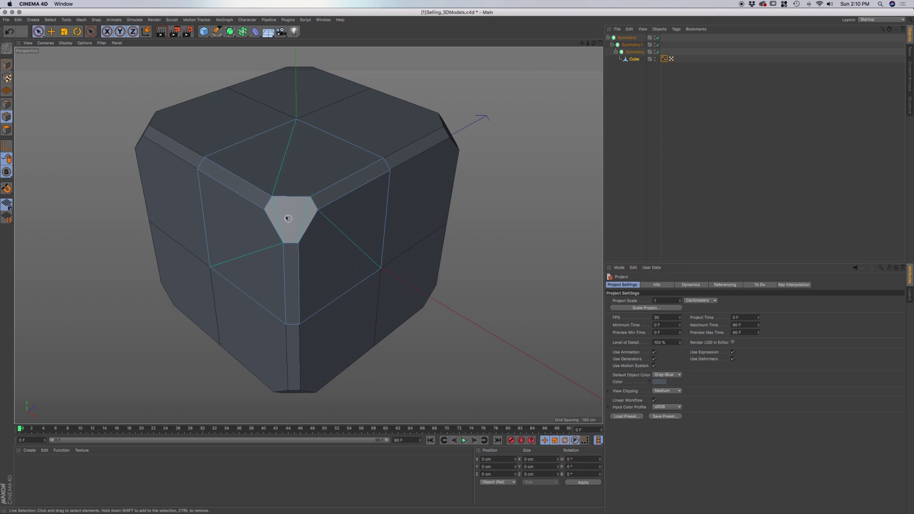
- Pick the corner face and its surrounding edges one by one
{"action": "left_click", "coordinate": [282, 209]}
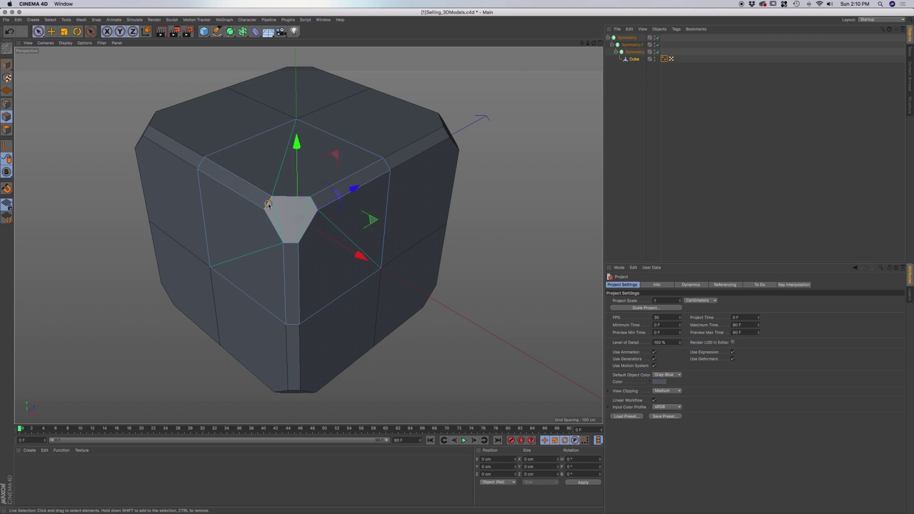
{"action": "left_click", "coordinate": [238, 180]}
{"action": "left_click", "coordinate": [202, 164], "text": "shift"}
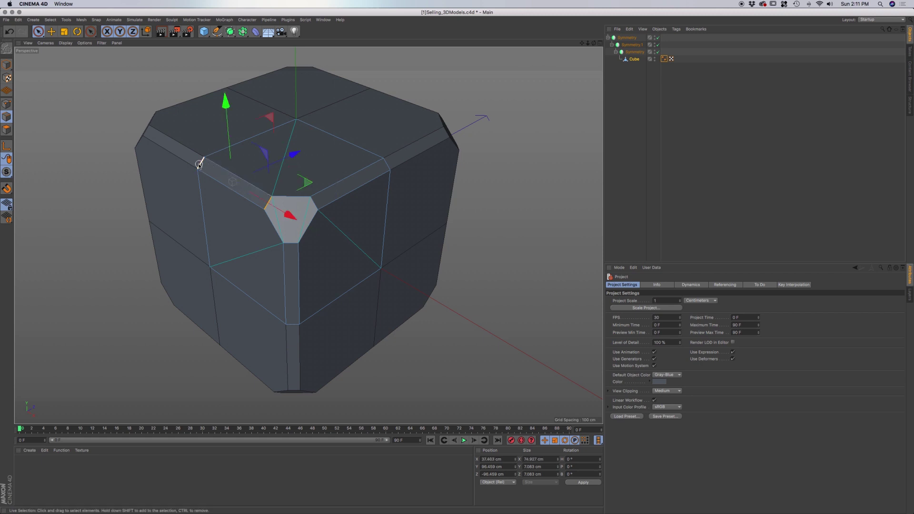
{"action": "left_click", "coordinate": [312, 204], "text": "shift"}
{"action": "left_click", "coordinate": [388, 165], "text": "shift"}
{"action": "left_click", "coordinate": [291, 243], "text": "shift"}
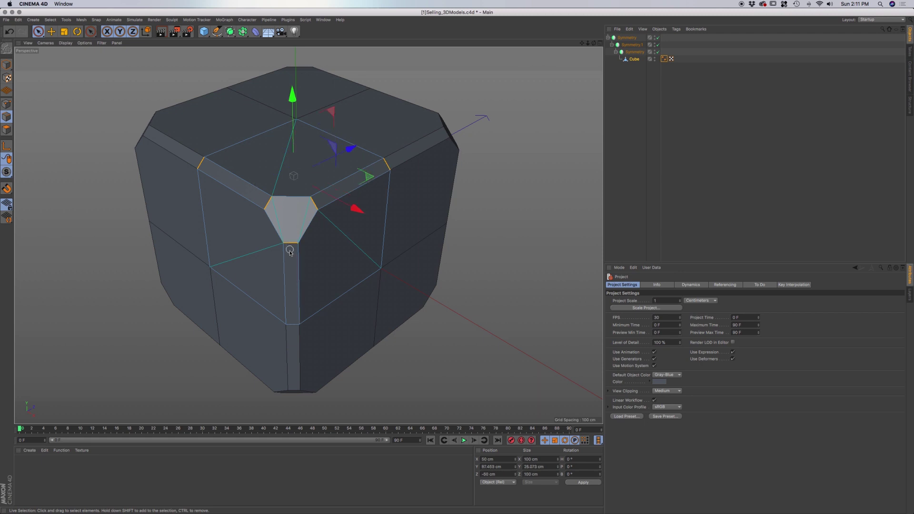
{"action": "left_click", "coordinate": [291, 324], "text": "shift"}
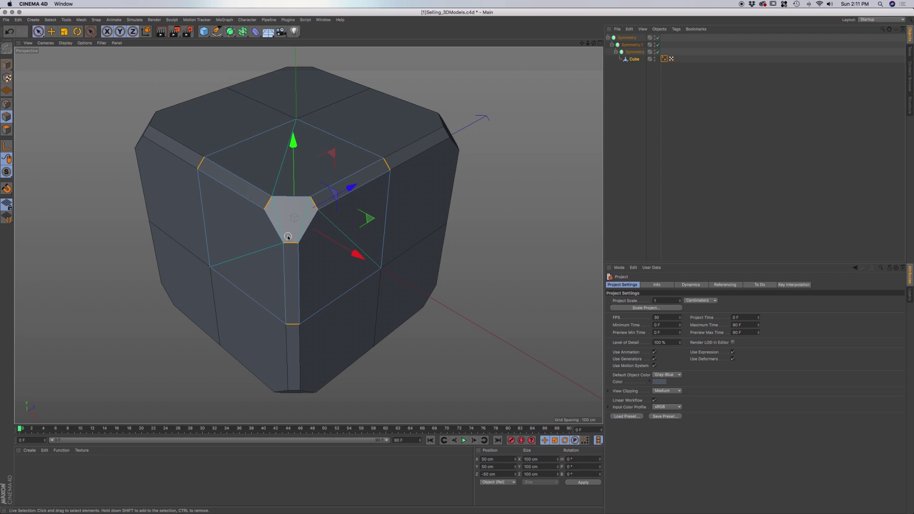
- Loop-select the corner face's whole outline and bring up the Layout dropdown
{"action": "left_click", "coordinate": [274, 227]}
{"action": "double_click", "coordinate": [290, 212]}
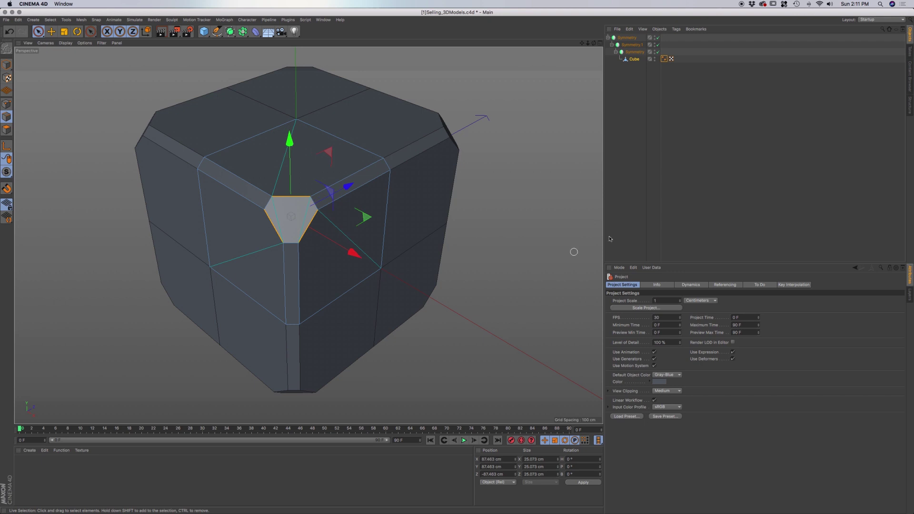
{"action": "left_click", "coordinate": [880, 21]}
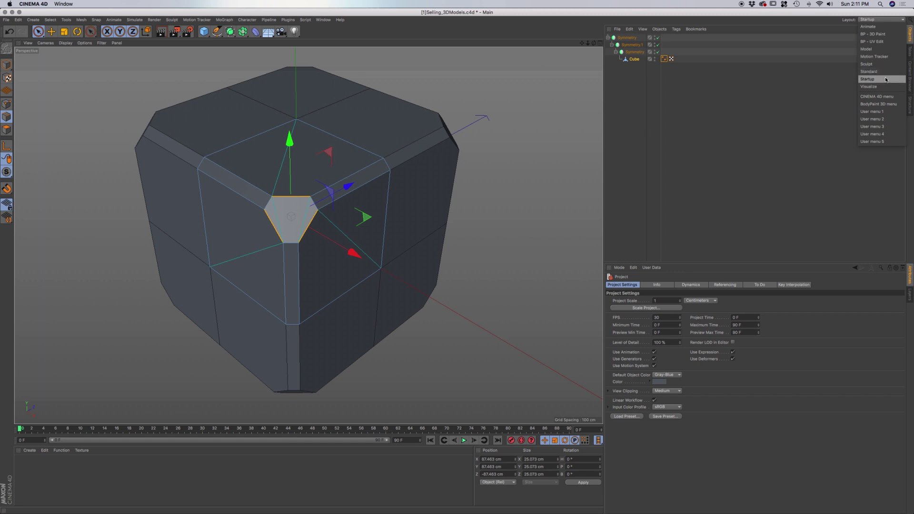
- Switch to the Model layout, add the right edge, and run Connect Points/Edges on the selection
{"action": "left_click", "coordinate": [882, 49]}
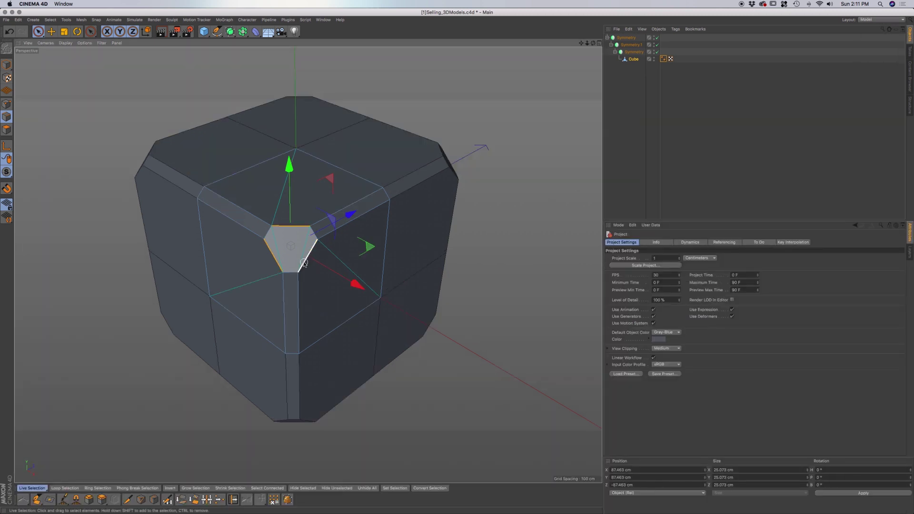
{"action": "left_click", "coordinate": [307, 263], "text": "shift"}
{"action": "left_click", "coordinate": [181, 500]}
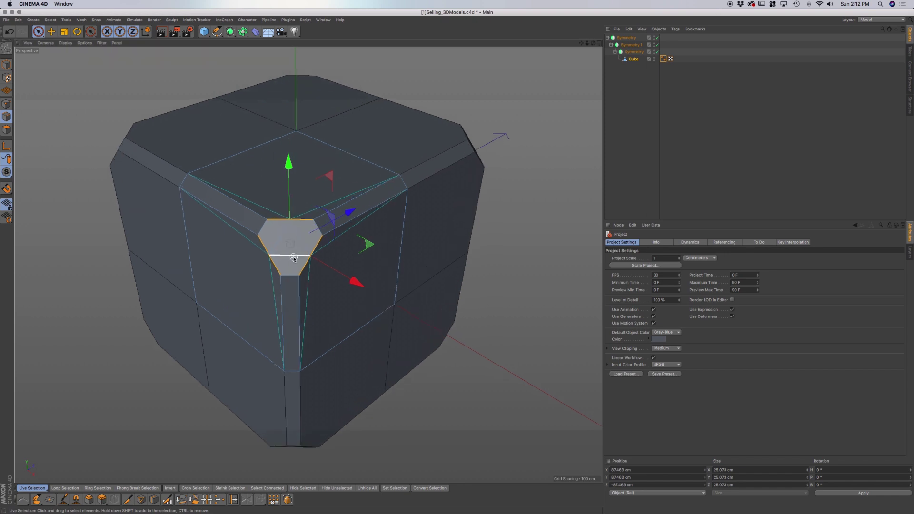
- Select the bevel-strip end edges and the corner hexagon's bottom and upper-right edges
{"action": "scroll", "coordinate": [294, 257], "scroll_direction": "up", "scroll_amount": 6}
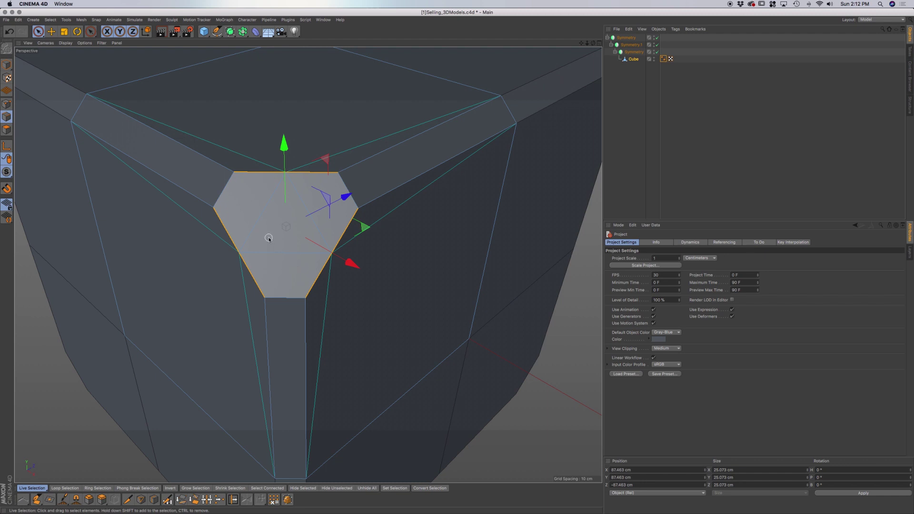
{"action": "left_click_drag", "start_coordinate": [288, 228], "coordinate": [314, 272], "text": "alt"}
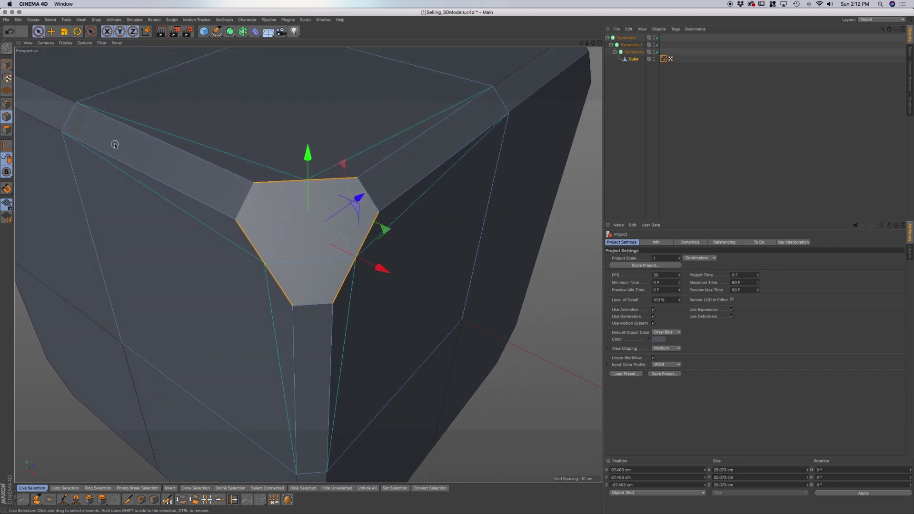
{"action": "left_click", "coordinate": [69, 117]}
{"action": "left_click", "coordinate": [245, 202], "text": "shift"}
{"action": "left_click", "coordinate": [313, 304], "text": "shift"}
{"action": "left_click", "coordinate": [312, 482], "text": "shift"}
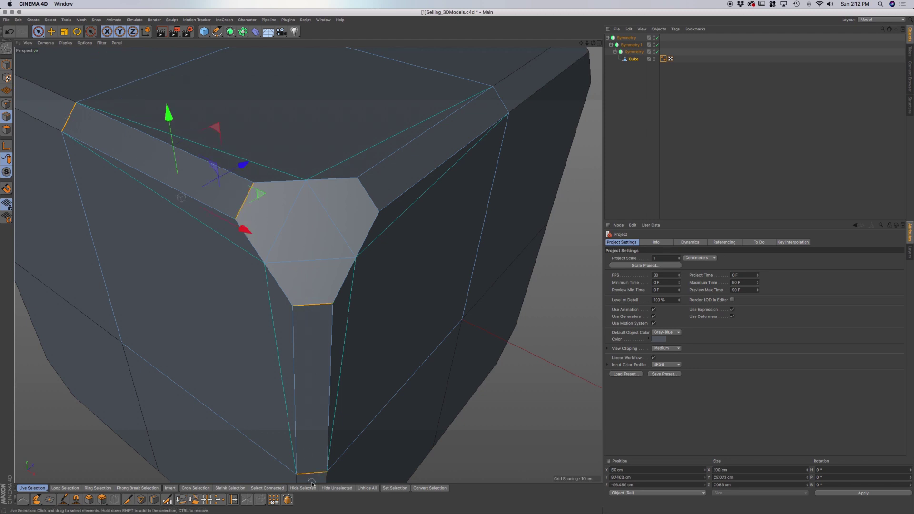
{"action": "left_click", "coordinate": [373, 188], "text": "shift"}
{"action": "left_click", "coordinate": [495, 102], "text": "shift"}
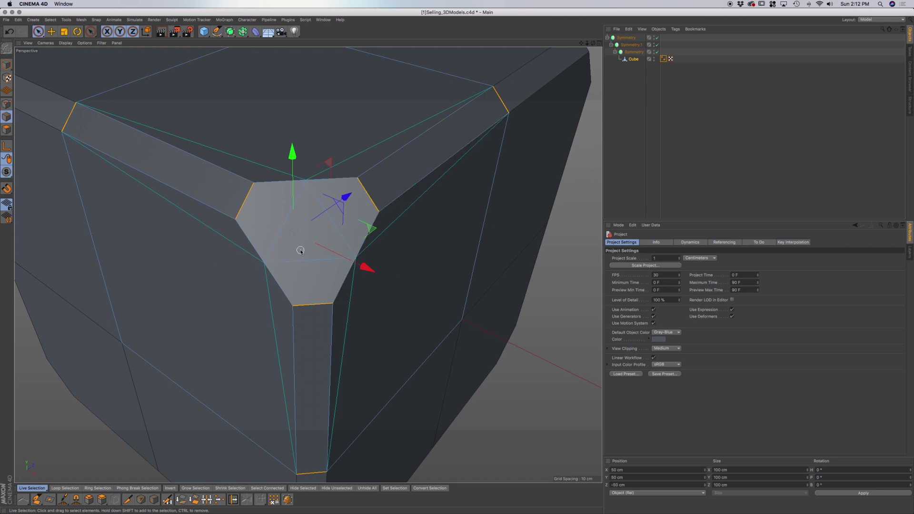
- Undo a test move, then add the hexagon's horizontal and inner triangle's diagonal edges
{"action": "left_click_drag", "start_coordinate": [333, 253], "coordinate": [279, 245]}
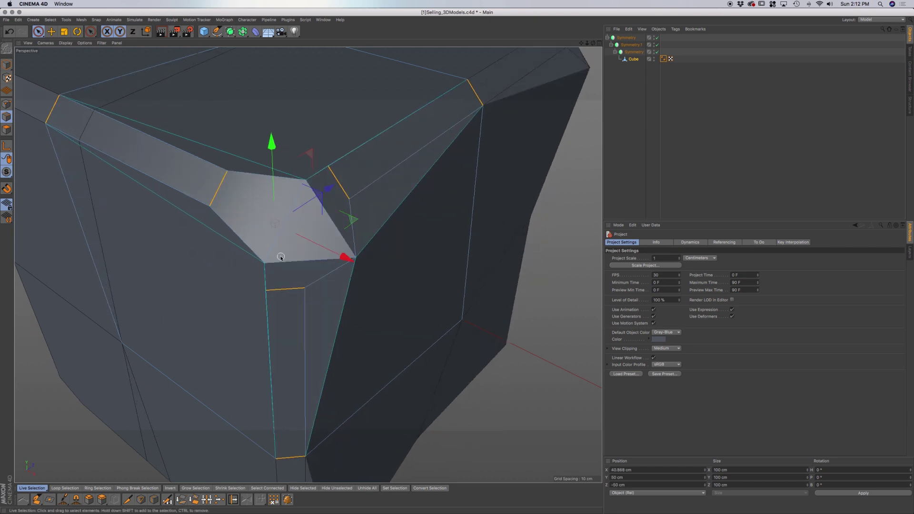
{"action": "key", "text": "super+z"}
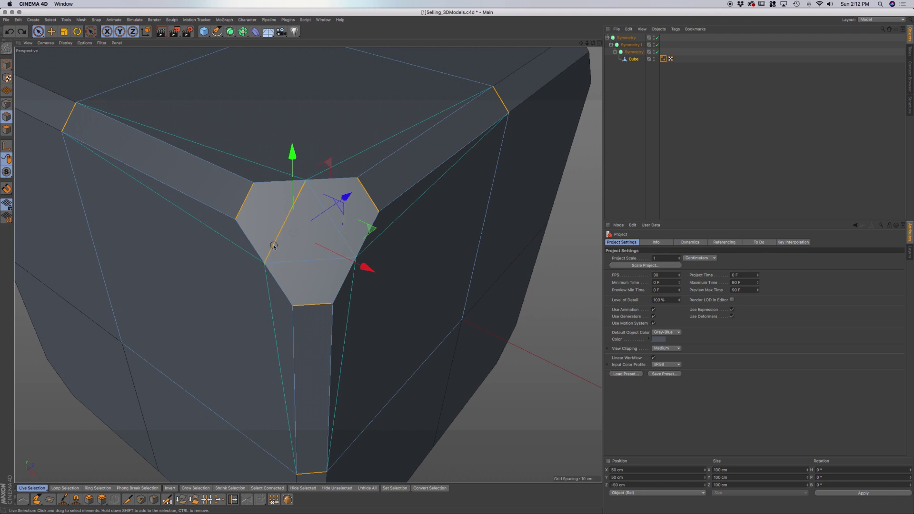
{"action": "left_click", "coordinate": [291, 261], "text": "shift"}
{"action": "left_click", "coordinate": [348, 246], "text": "shift"}
- Run Connect Points/Edges on the selected edges to split the three bevel strips lengthwise
{"action": "key", "text": "m"}
{"action": "key", "text": "s"}
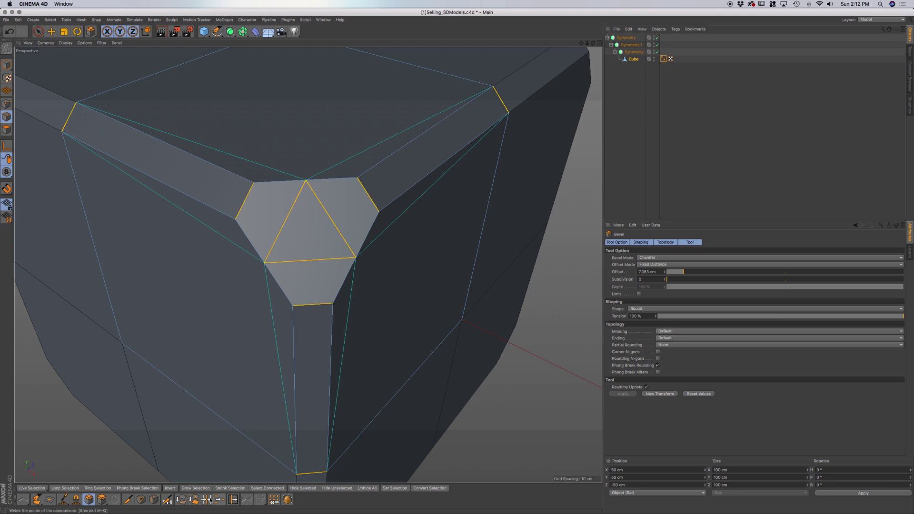
{"action": "left_click", "coordinate": [181, 500]}
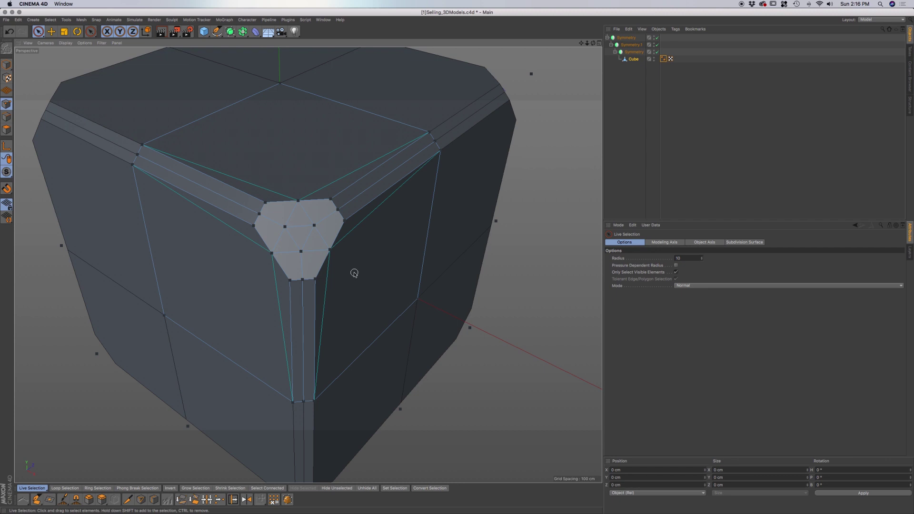
- Select the rounded corner patch polygons and collapse them with Mesh > Commands > Collapse
{"action": "left_click", "coordinate": [299, 252]}
{"action": "mouse_move", "coordinate": [313, 228]}
{"action": "left_mouse_down"}
{"action": "mouse_move", "coordinate": [282, 226]}
{"action": "mouse_move", "coordinate": [303, 270]}
{"action": "left_mouse_up"}
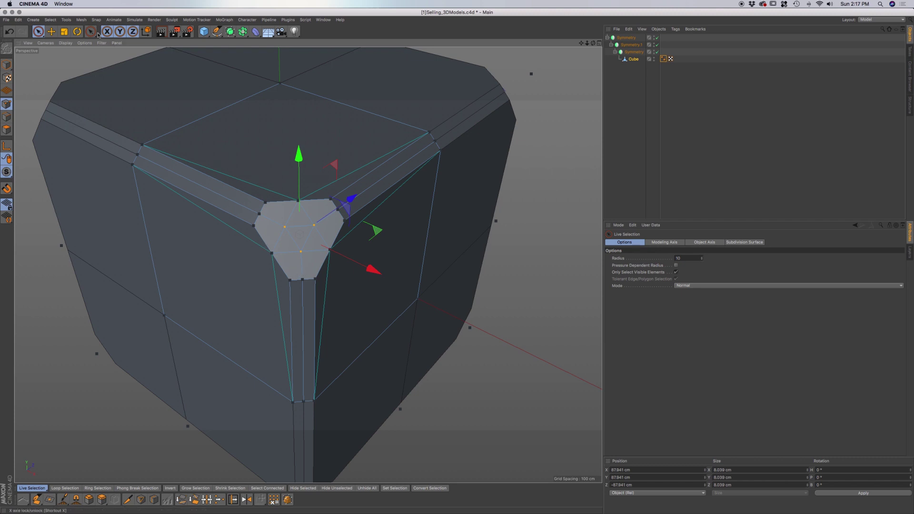
{"action": "left_click", "coordinate": [81, 20]}
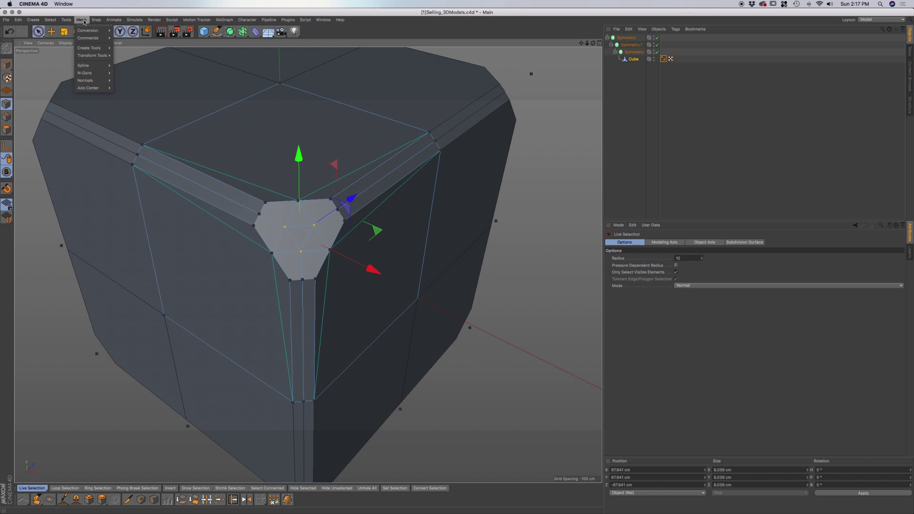
{"action": "mouse_move", "coordinate": [86, 31]}
{"action": "mouse_move", "coordinate": [87, 46]}
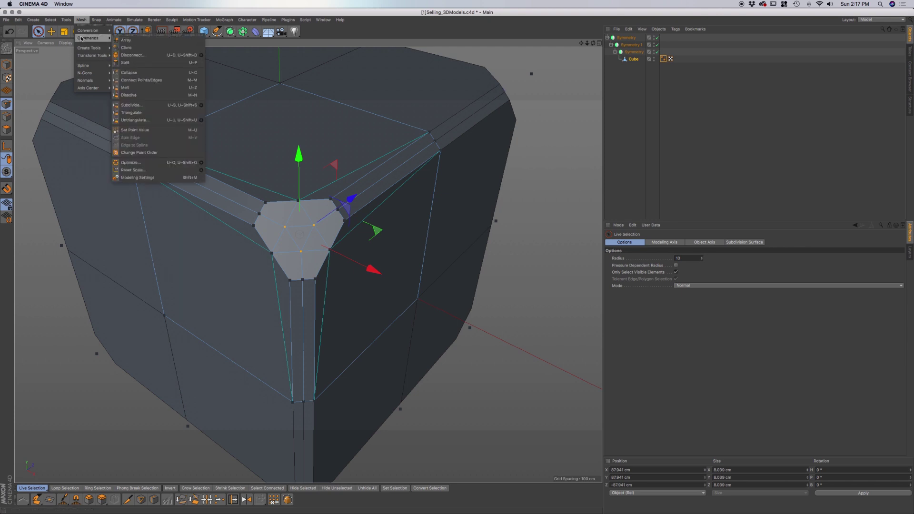
{"action": "left_click", "coordinate": [128, 73]}
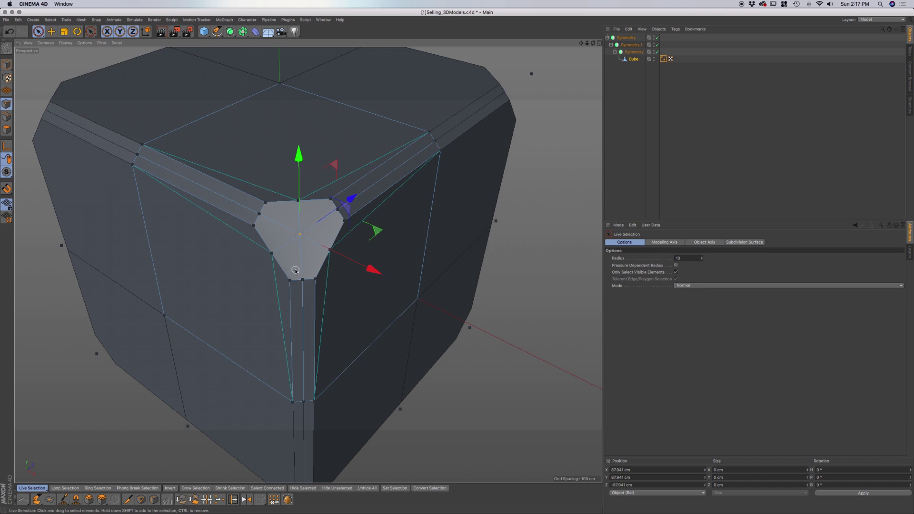
{"action": "scroll", "coordinate": [293, 267], "scroll_direction": "up", "scroll_amount": 2}
{"action": "scroll", "coordinate": [294, 266], "scroll_direction": "down", "scroll_amount": 3}
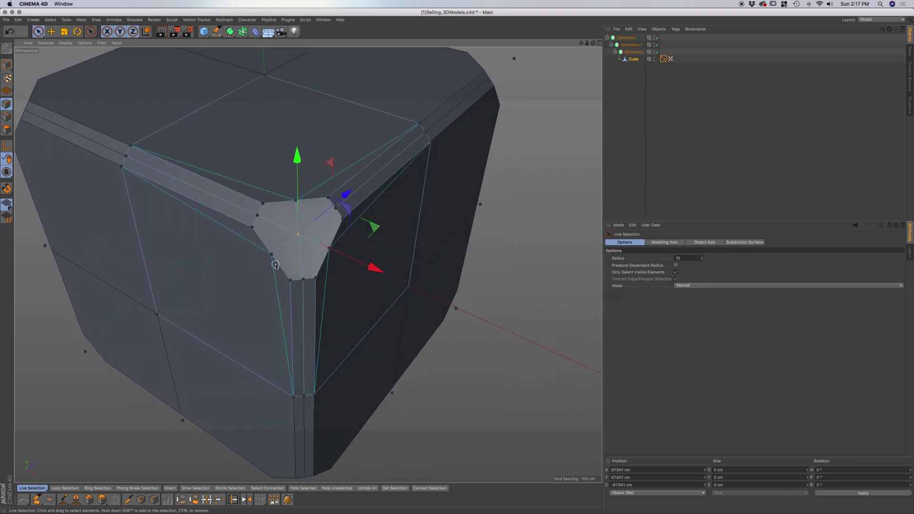
{"action": "scroll", "coordinate": [237, 287], "scroll_direction": "up", "scroll_amount": 3}
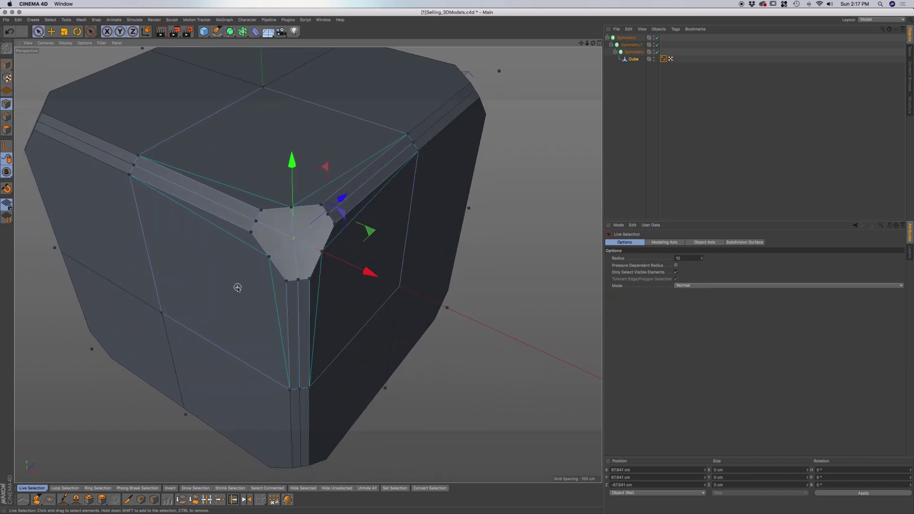
{"action": "mouse_move", "coordinate": [238, 287]}
{"action": "left_mouse_down", "text": "alt"}
{"action": "mouse_move", "coordinate": [254, 284]}
{"action": "mouse_move", "coordinate": [235, 300]}
{"action": "left_mouse_up", "text": "alt"}
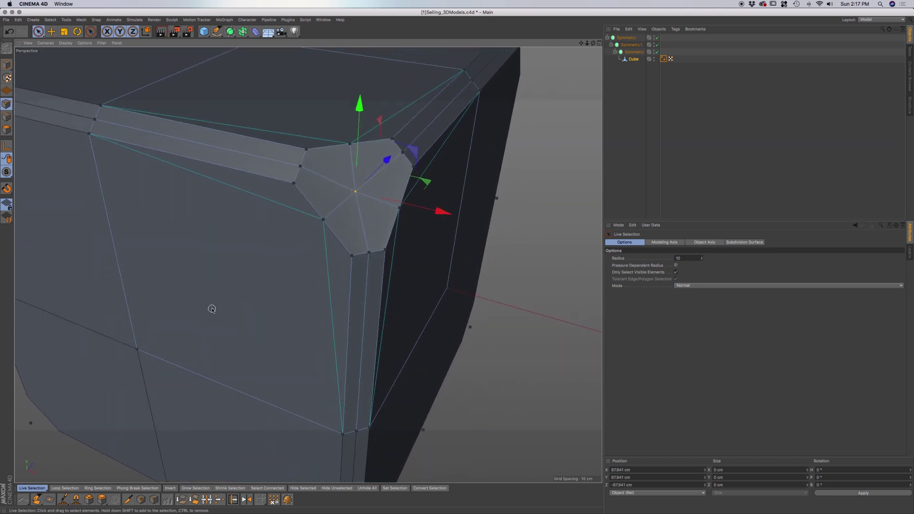
- With the Line Cut knife, cut vertex-to-vertex diagonals across the side faces beside the corner
{"action": "key", "text": "k"}
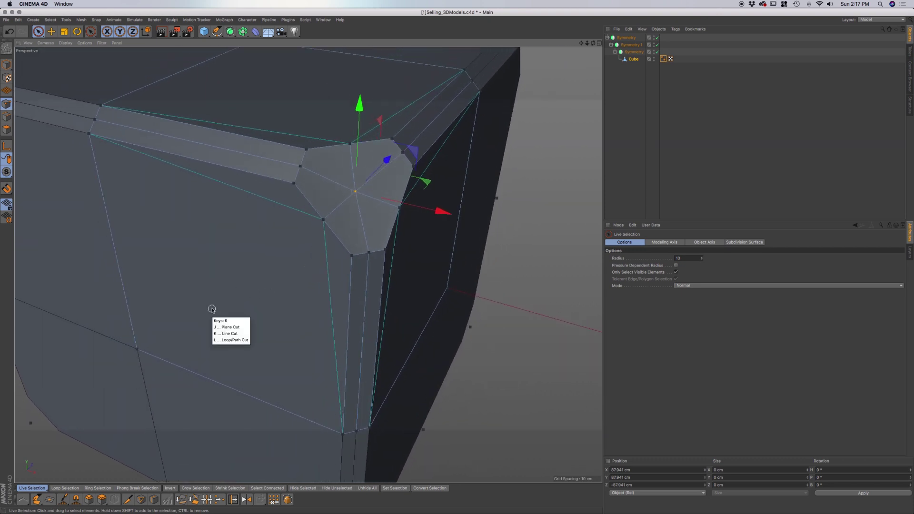
{"action": "key", "text": "k"}
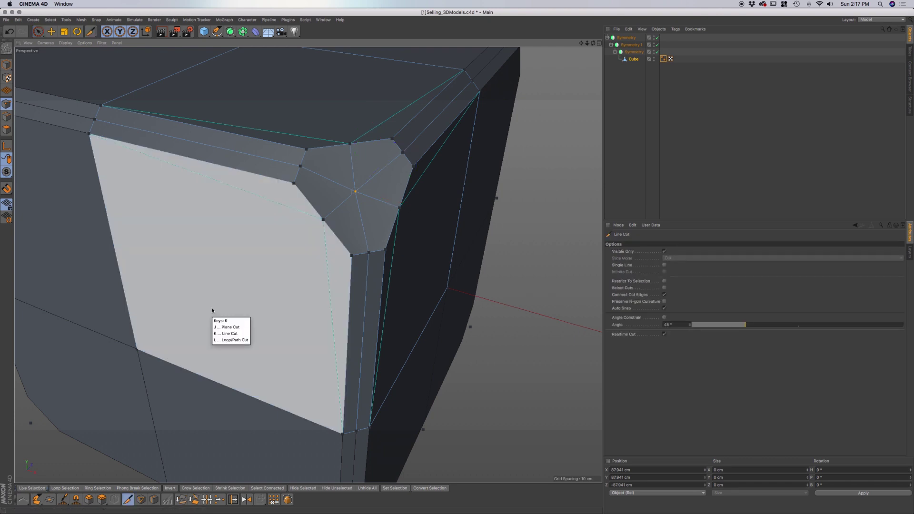
{"action": "left_click", "coordinate": [137, 349]}
{"action": "left_click", "coordinate": [324, 221]}
{"action": "left_click_drag", "start_coordinate": [324, 223], "coordinate": [461, 320], "text": "alt"}
{"action": "left_click", "coordinate": [276, 430]}
{"action": "left_click", "coordinate": [501, 367]}
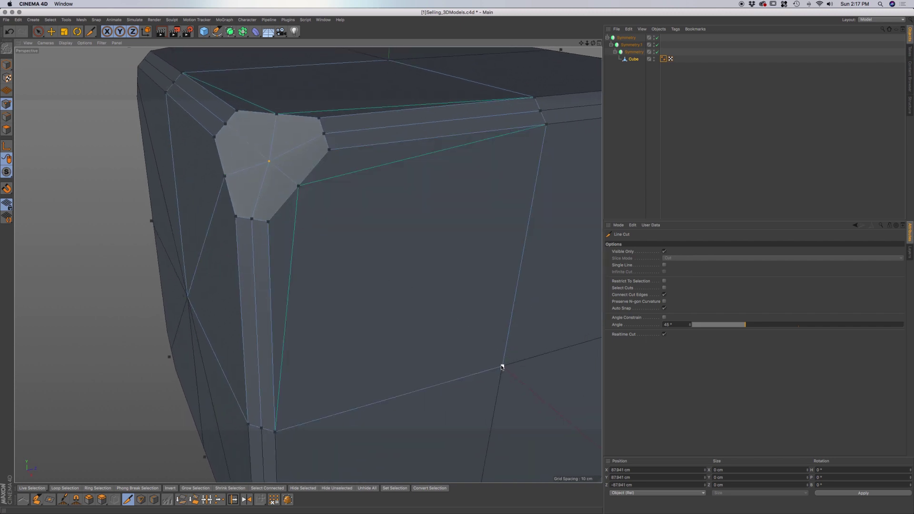
{"action": "left_click", "coordinate": [298, 186]}
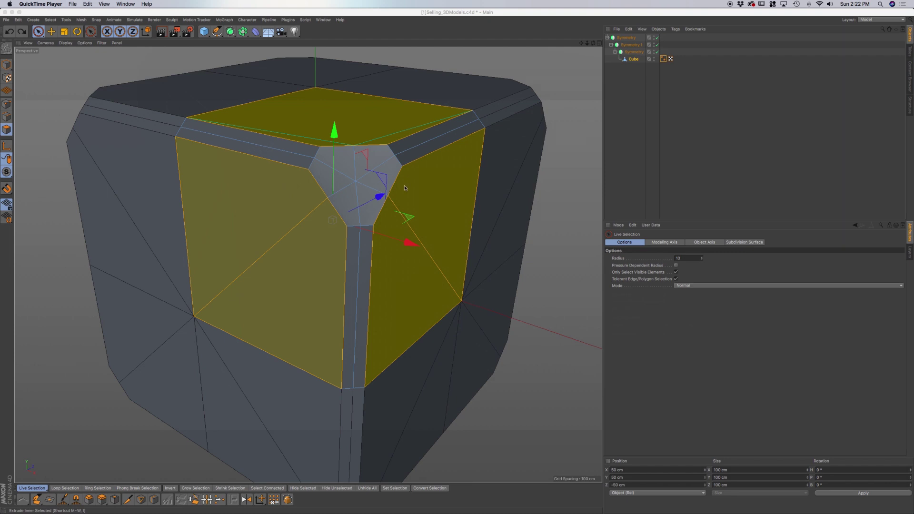
- Inset the three corner faces once with Extrude Inner, undoing the extra second inset
{"action": "left_click", "coordinate": [549, 18]}
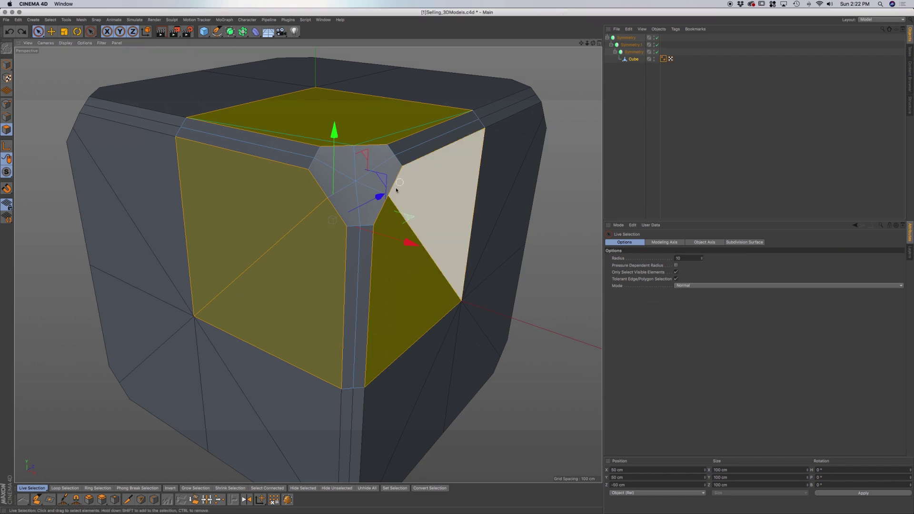
{"action": "key", "text": "i"}
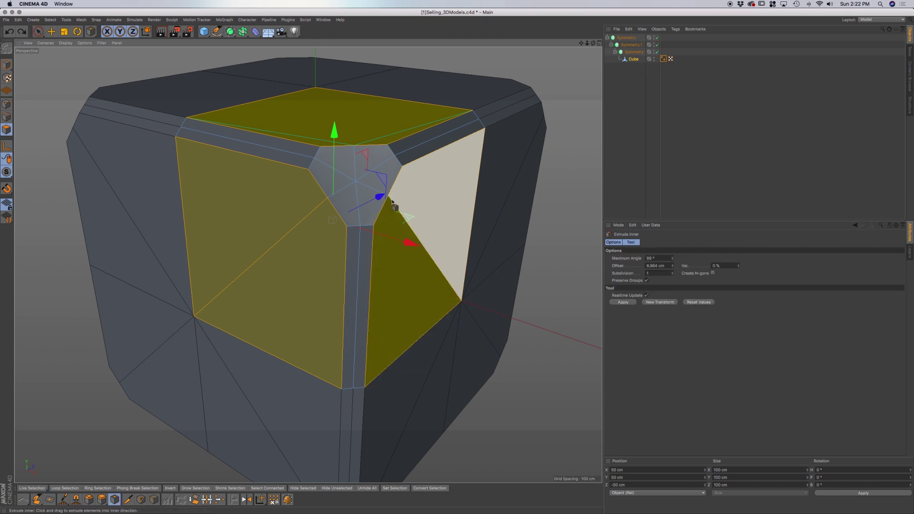
{"action": "mouse_move", "coordinate": [334, 282]}
{"action": "left_mouse_down"}
{"action": "mouse_move", "coordinate": [333, 218]}
{"action": "mouse_move", "coordinate": [333, 283]}
{"action": "left_mouse_up"}
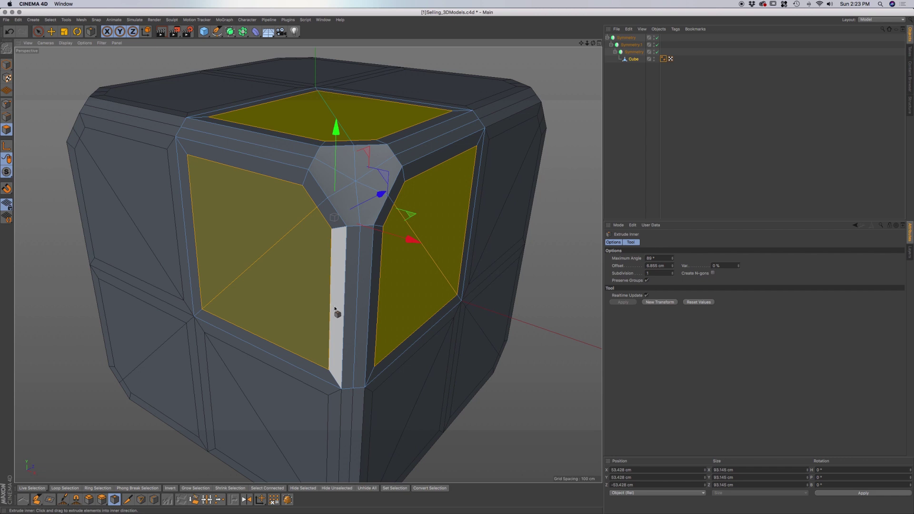
{"action": "left_click_drag", "start_coordinate": [335, 310], "coordinate": [364, 310]}
{"action": "key", "text": "ctrl+z"}
- Sink the inset panels with a negative Extrude, then return to Live Selection
{"action": "key", "text": "d"}
{"action": "mouse_move", "coordinate": [339, 312]}
{"action": "left_mouse_down"}
{"action": "mouse_move", "coordinate": [291, 312]}
{"action": "mouse_move", "coordinate": [343, 317]}
{"action": "left_mouse_up"}
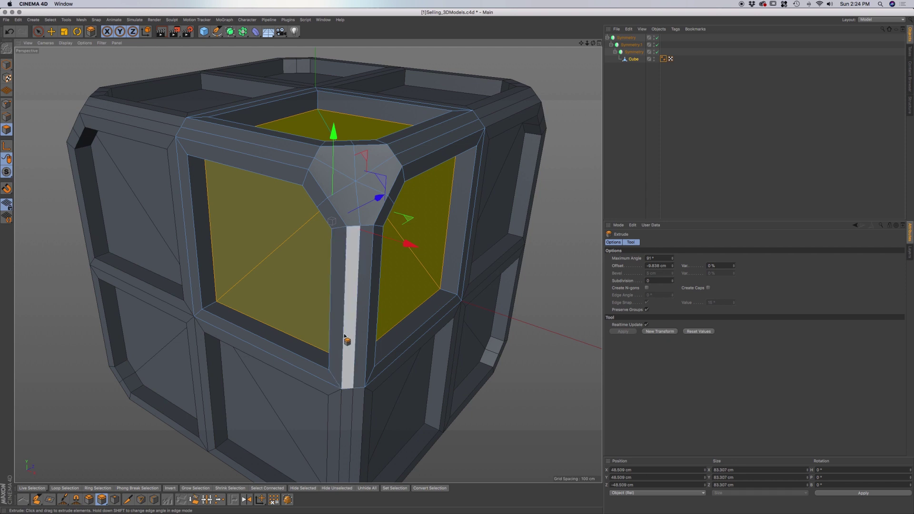
{"action": "left_click_drag", "start_coordinate": [335, 358], "coordinate": [396, 370], "text": "alt"}
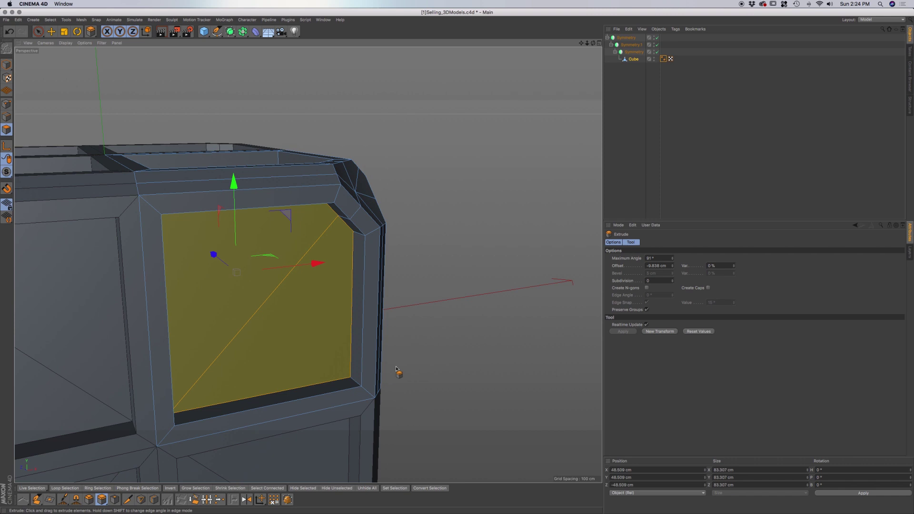
{"action": "left_click_drag", "start_coordinate": [396, 369], "coordinate": [384, 343], "text": "alt"}
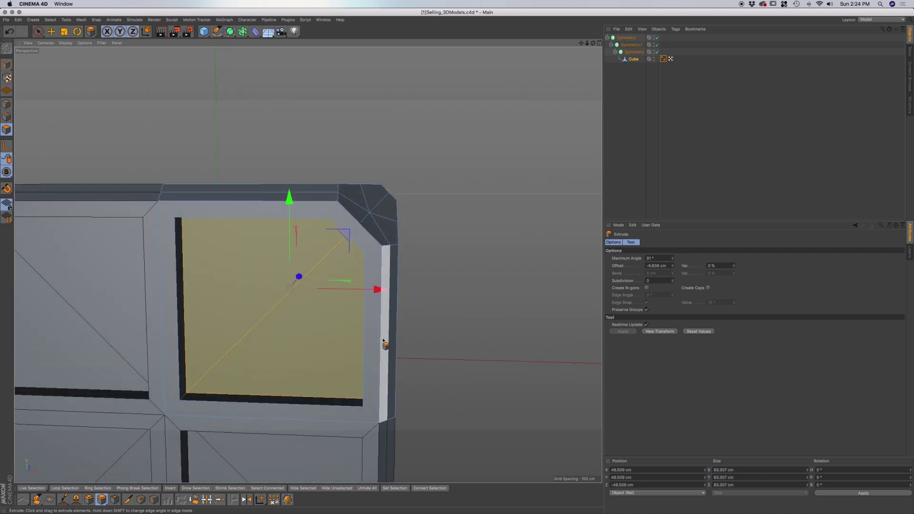
{"action": "left_click_drag", "start_coordinate": [384, 343], "coordinate": [374, 374], "text": "alt"}
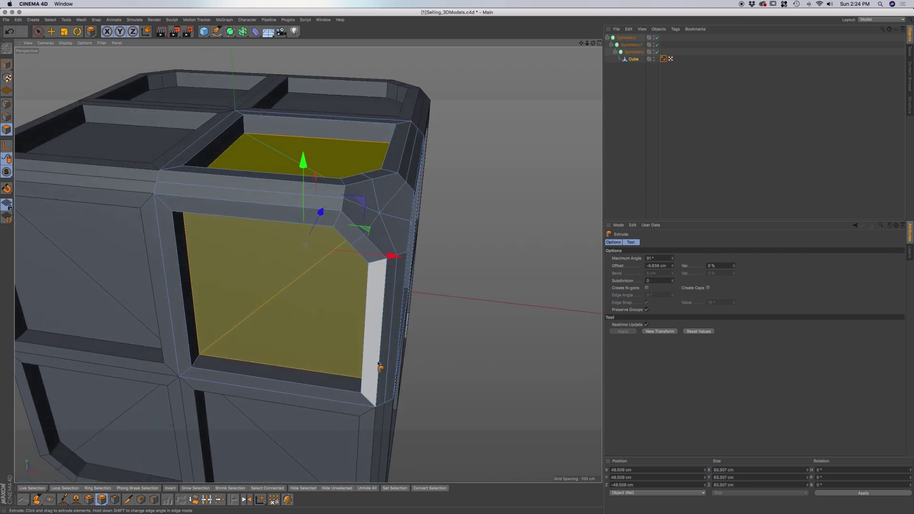
{"action": "left_click_drag", "start_coordinate": [383, 326], "coordinate": [390, 295], "text": "alt"}
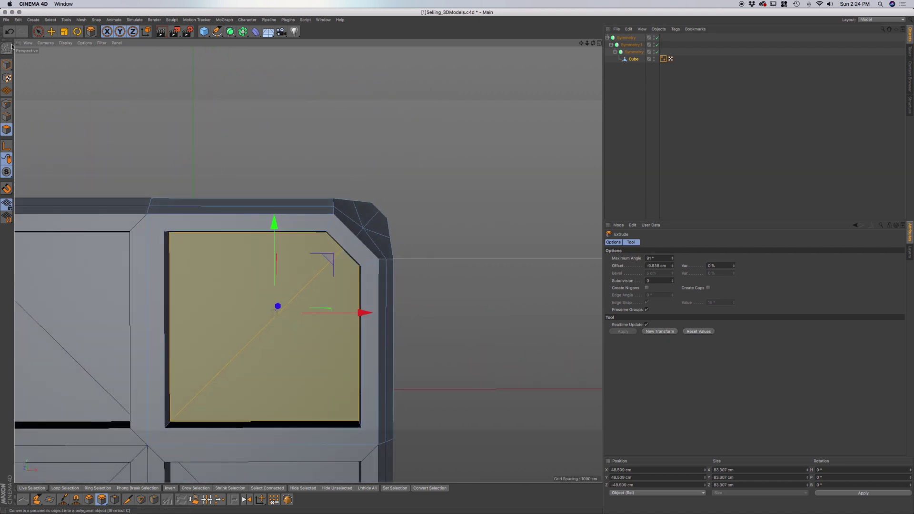
{"action": "left_click", "coordinate": [37, 32]}
{"action": "mouse_move", "coordinate": [102, 174]}
{"action": "left_mouse_down", "text": "alt"}
{"action": "mouse_move", "coordinate": [117, 172]}
{"action": "mouse_move", "coordinate": [119, 181]}
{"action": "mouse_move", "coordinate": [104, 173]}
{"action": "left_mouse_up", "text": "alt"}
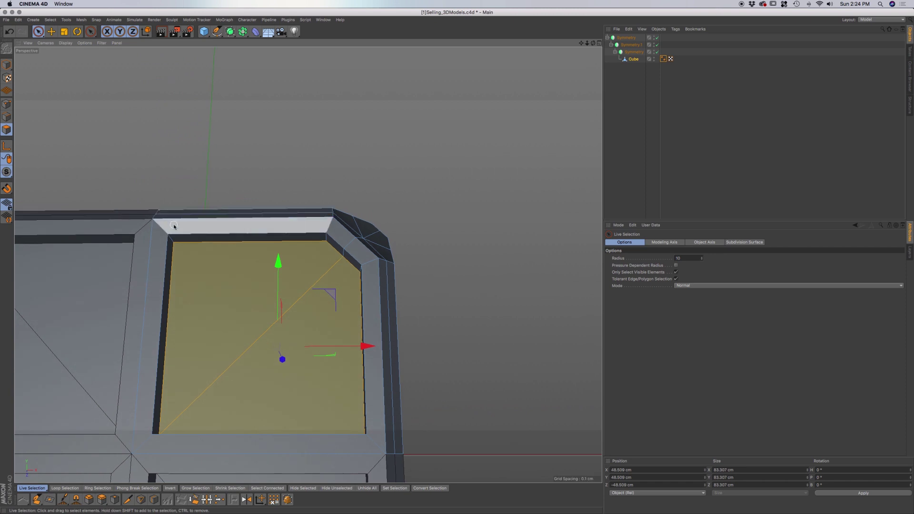
- In Edge mode, select the opening's top, left, bottom, right and angled corner inner edges
{"action": "left_click", "coordinate": [7, 117]}
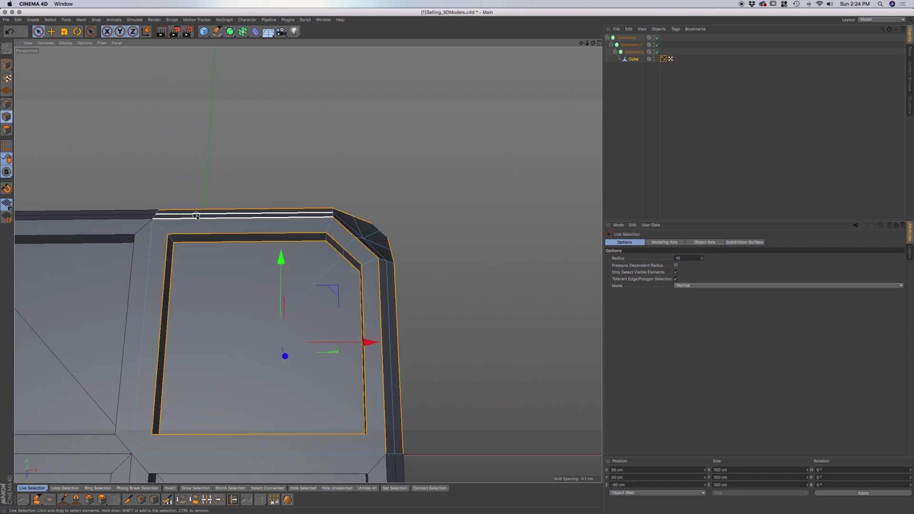
{"action": "left_click", "coordinate": [197, 231]}
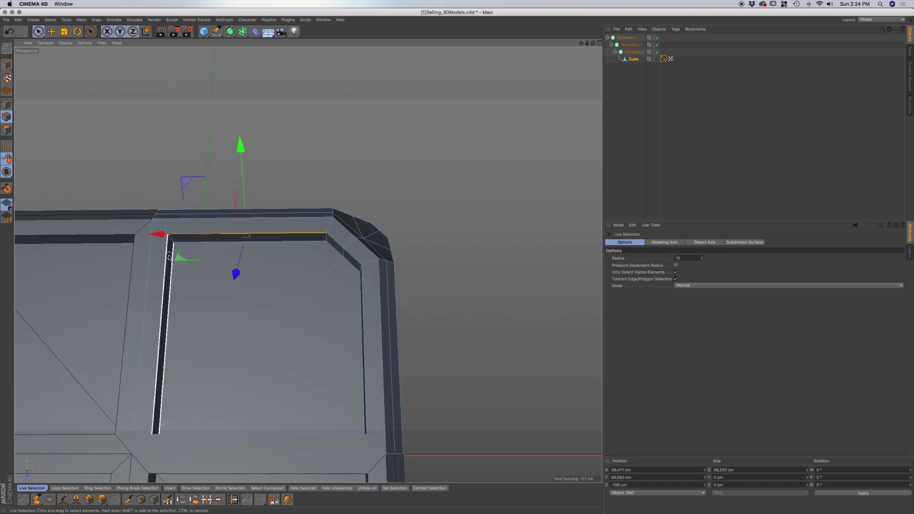
{"action": "left_click", "coordinate": [165, 258], "text": "shift"}
{"action": "mouse_move", "coordinate": [224, 324]}
{"action": "left_mouse_down", "text": "alt"}
{"action": "mouse_move", "coordinate": [224, 358]}
{"action": "mouse_move", "coordinate": [218, 322]}
{"action": "mouse_move", "coordinate": [241, 320]}
{"action": "left_mouse_up", "text": "alt"}
{"action": "left_click", "coordinate": [216, 372], "text": "shift"}
{"action": "left_click", "coordinate": [330, 236], "text": "shift"}
{"action": "left_click_drag", "start_coordinate": [330, 236], "coordinate": [326, 238], "text": "alt"}
{"action": "left_click", "coordinate": [318, 196], "text": "shift"}
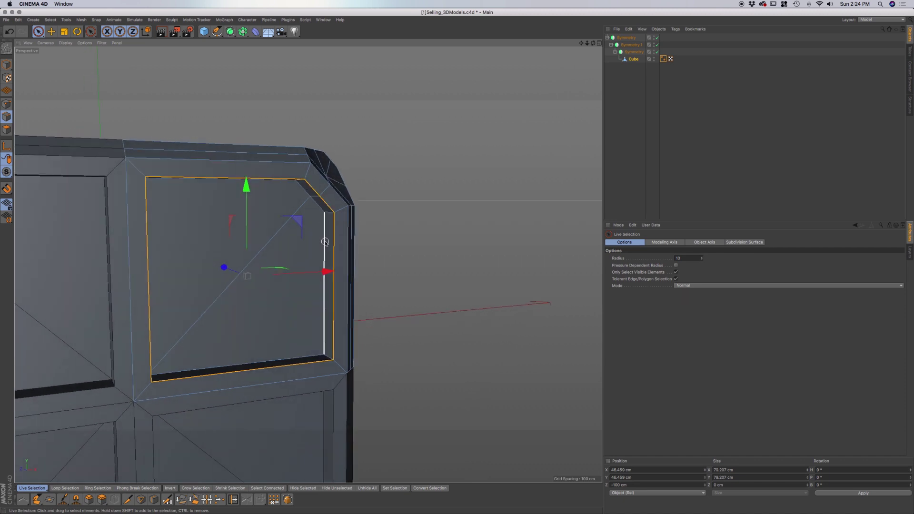
- Bevel the selected rim edges with a 1.078 cm Chamfer
{"action": "key", "text": "m"}
{"action": "key", "text": "s"}
{"action": "left_click", "coordinate": [277, 261]}
{"action": "mouse_move", "coordinate": [277, 262]}
{"action": "left_mouse_down"}
{"action": "mouse_move", "coordinate": [304, 262]}
{"action": "mouse_move", "coordinate": [292, 262]}
{"action": "left_mouse_up"}
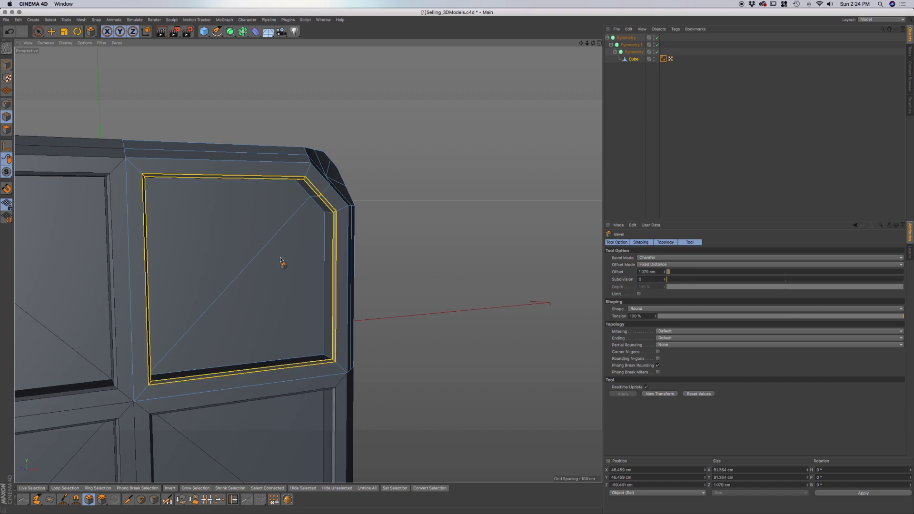
{"action": "key", "text": "space"}
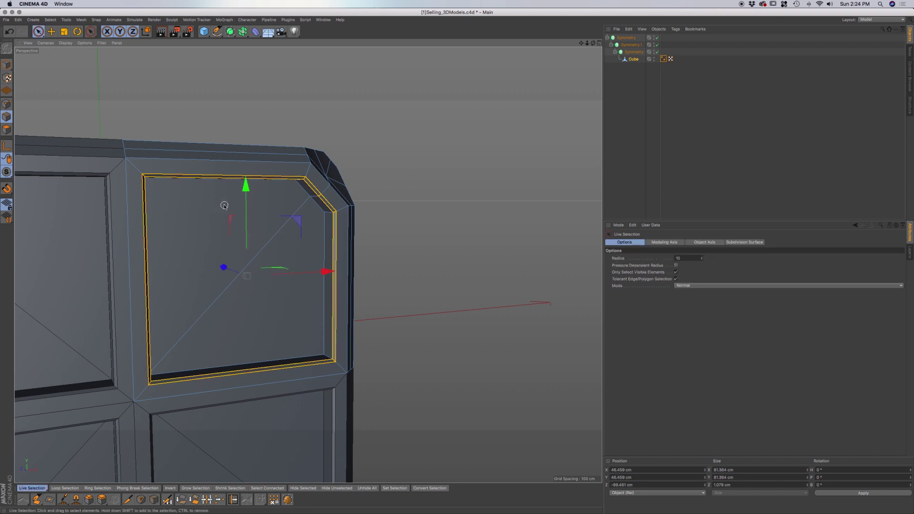
{"action": "key", "text": "ctrl+shift+a"}
{"action": "mouse_move", "coordinate": [221, 212]}
{"action": "left_mouse_down", "text": "alt"}
{"action": "mouse_move", "coordinate": [213, 219]}
{"action": "mouse_move", "coordinate": [210, 206]}
{"action": "left_mouse_up", "text": "alt"}
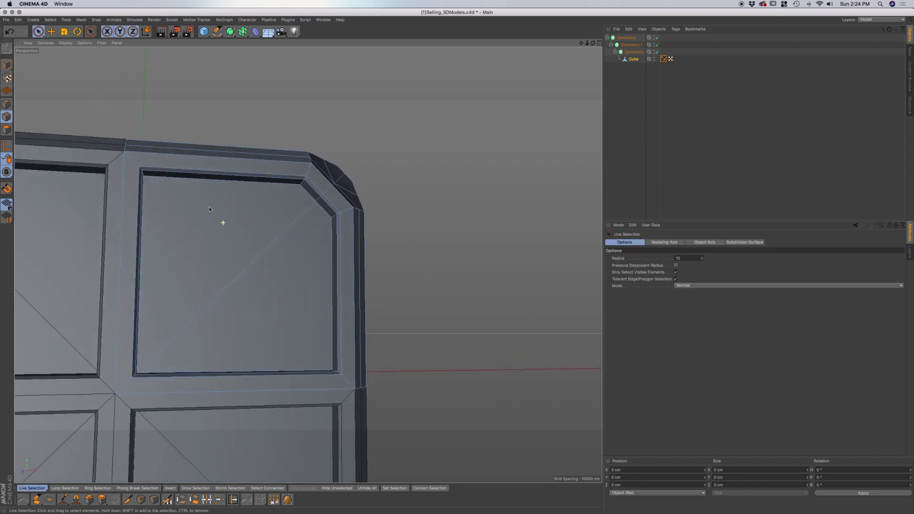
{"action": "left_click", "coordinate": [306, 194]}
{"action": "left_click", "coordinate": [209, 177], "text": "shift"}
{"action": "left_click_drag", "start_coordinate": [200, 231], "coordinate": [165, 231], "text": "alt"}
{"action": "left_click", "coordinate": [149, 228], "text": "shift"}
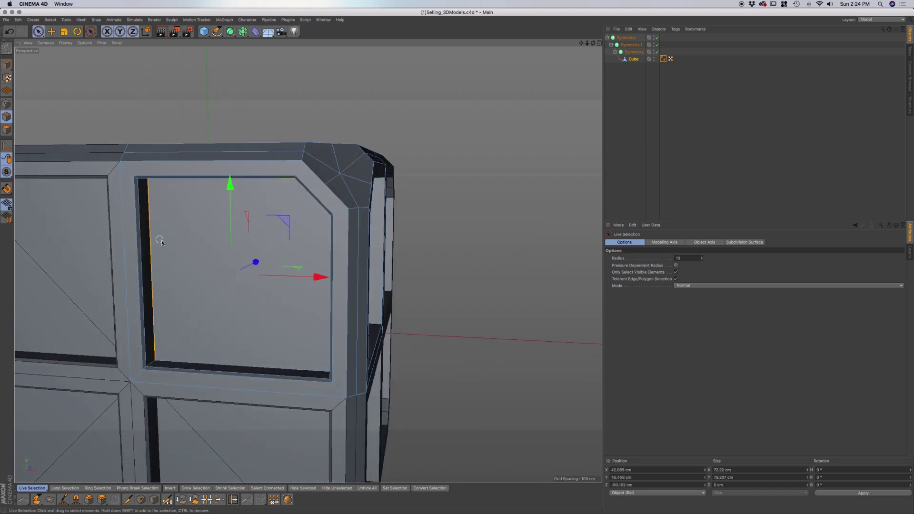
{"action": "left_click_drag", "start_coordinate": [233, 253], "coordinate": [297, 198], "text": "alt"}
{"action": "left_click", "coordinate": [198, 327], "text": "shift"}
{"action": "left_click", "coordinate": [307, 287], "text": "shift"}
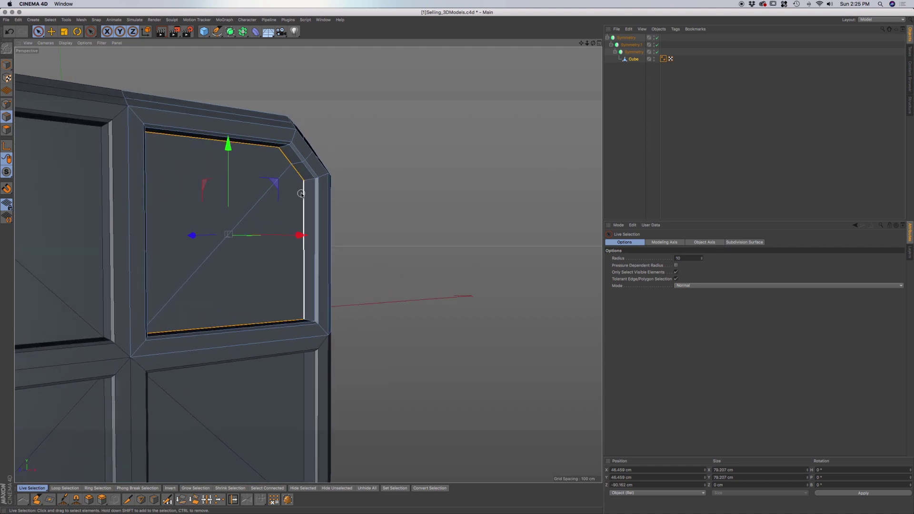
{"action": "key", "text": "m"}
{"action": "key", "text": "s"}
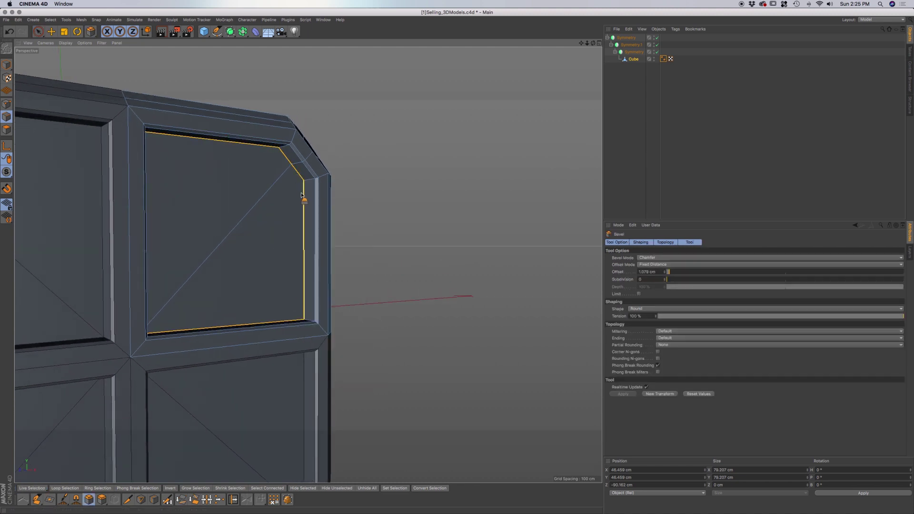
{"action": "left_click_drag", "start_coordinate": [281, 230], "coordinate": [252, 243]}
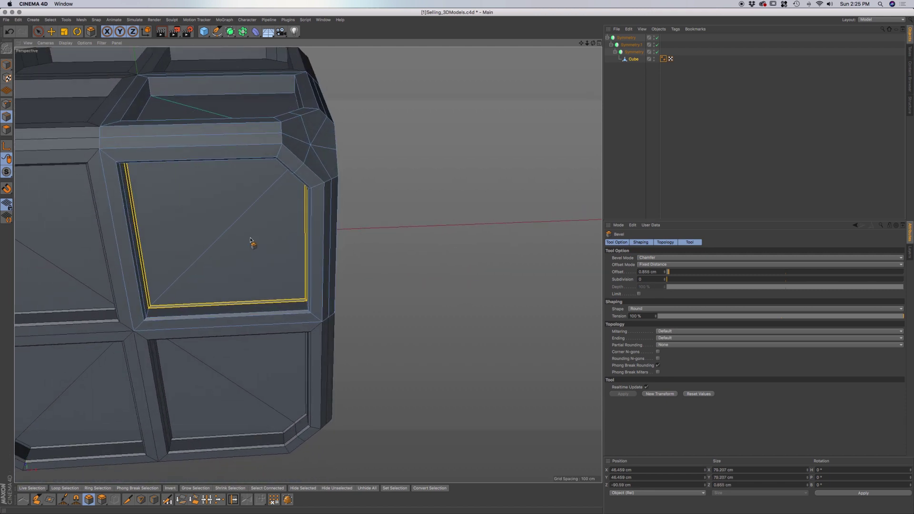
{"action": "left_click_drag", "start_coordinate": [259, 198], "coordinate": [257, 210], "text": "alt"}
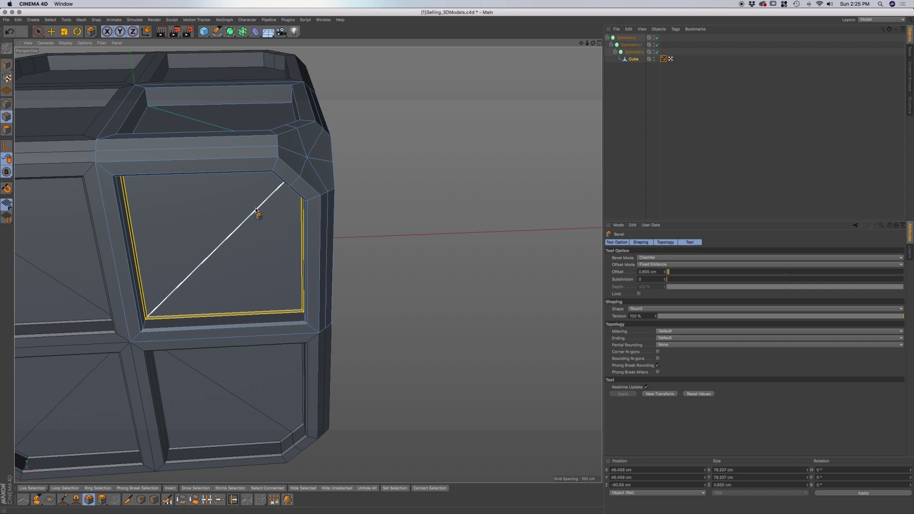
{"action": "left_click_drag", "start_coordinate": [255, 210], "coordinate": [233, 210], "text": "alt"}
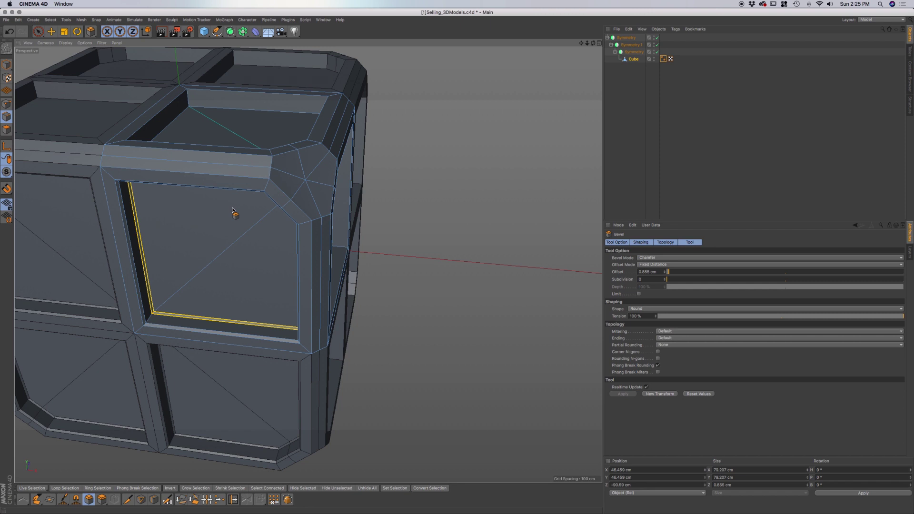
{"action": "left_click_drag", "start_coordinate": [259, 210], "coordinate": [384, 228], "text": "alt"}
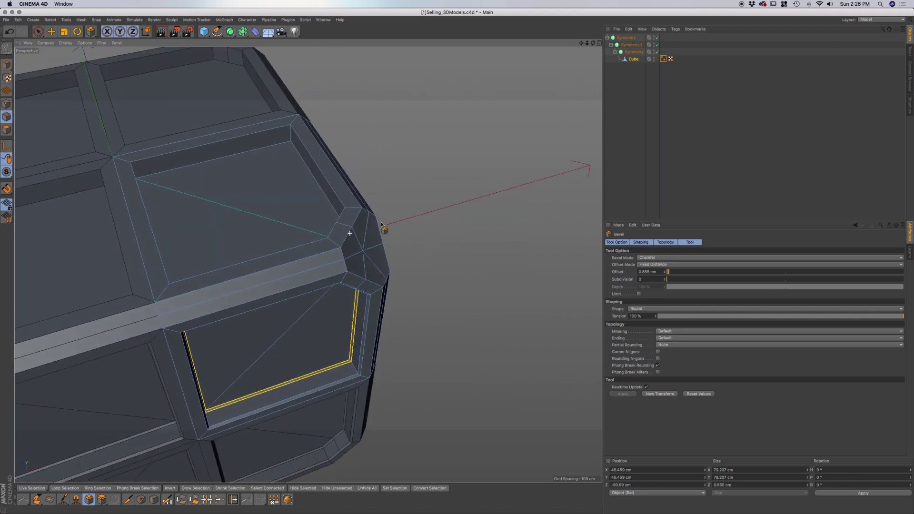
- Select the top pocket's right, top, corner chamfer and remaining inner rim edges
{"action": "left_click_drag", "start_coordinate": [327, 225], "coordinate": [359, 222], "text": "alt"}
{"action": "left_click", "coordinate": [360, 221]}
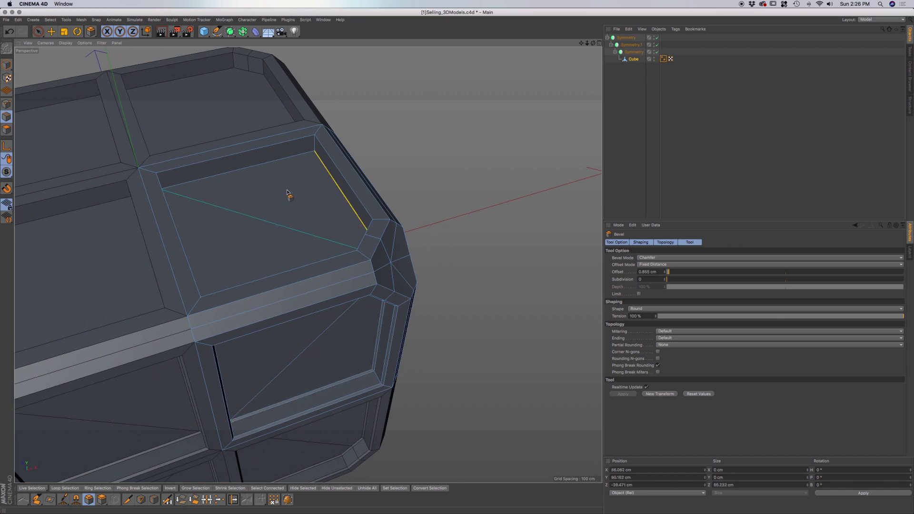
{"action": "left_click", "coordinate": [274, 167], "text": "shift"}
{"action": "left_click_drag", "start_coordinate": [272, 208], "coordinate": [290, 236], "text": "alt"}
{"action": "left_click", "coordinate": [367, 181], "text": "shift"}
{"action": "left_click", "coordinate": [379, 257], "text": "shift"}
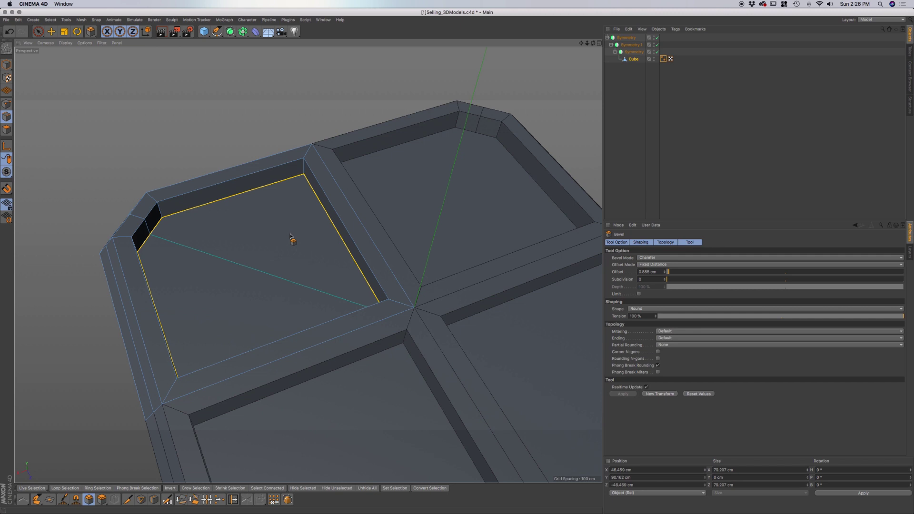
- Edge-slide the top-pocket rim loop about 3.348 cm inward across the pocket floor
{"action": "key", "text": "m"}
{"action": "key", "text": "o"}
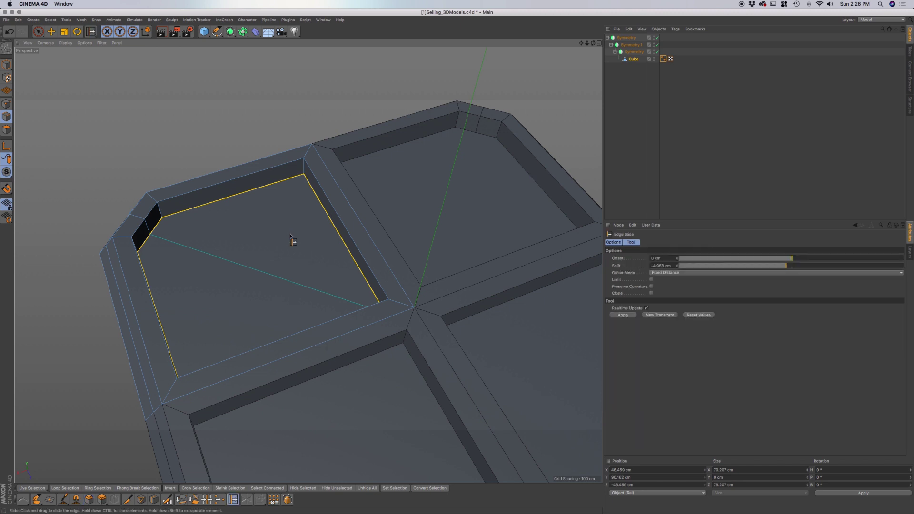
{"action": "left_click_drag", "start_coordinate": [302, 249], "coordinate": [312, 249]}
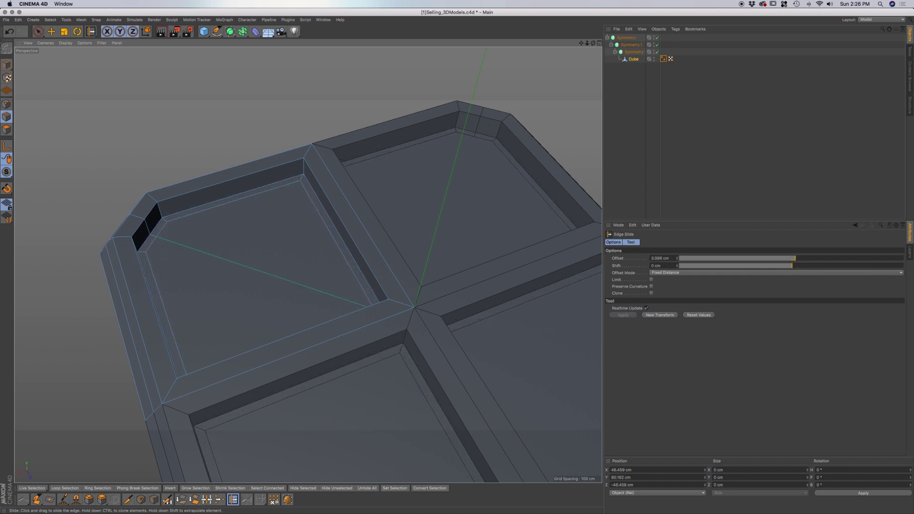
{"action": "left_click", "coordinate": [301, 256]}
- Orbit the cube to inspect the new inner loop from steeper angles
{"action": "left_click_drag", "start_coordinate": [265, 261], "coordinate": [339, 230], "text": "alt"}
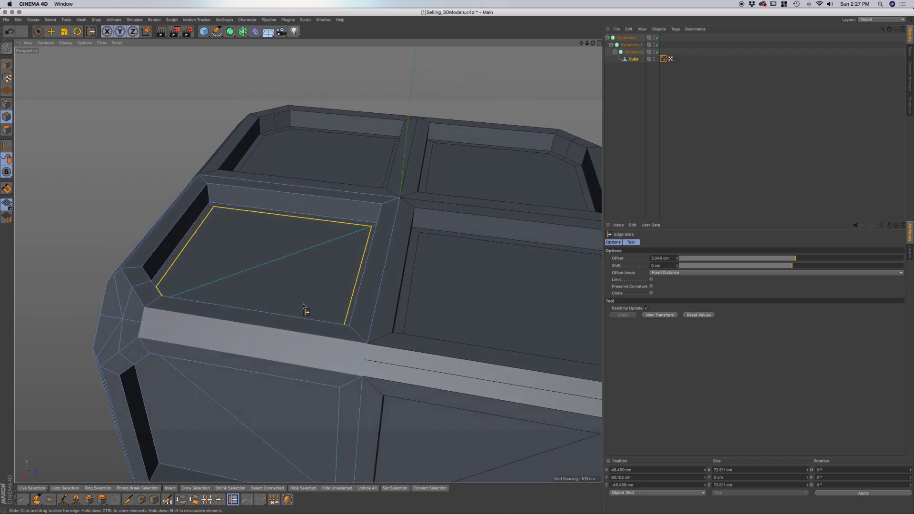
{"action": "left_click_drag", "start_coordinate": [303, 306], "coordinate": [300, 286], "text": "alt"}
{"action": "left_click_drag", "start_coordinate": [266, 328], "coordinate": [288, 290], "text": "alt"}
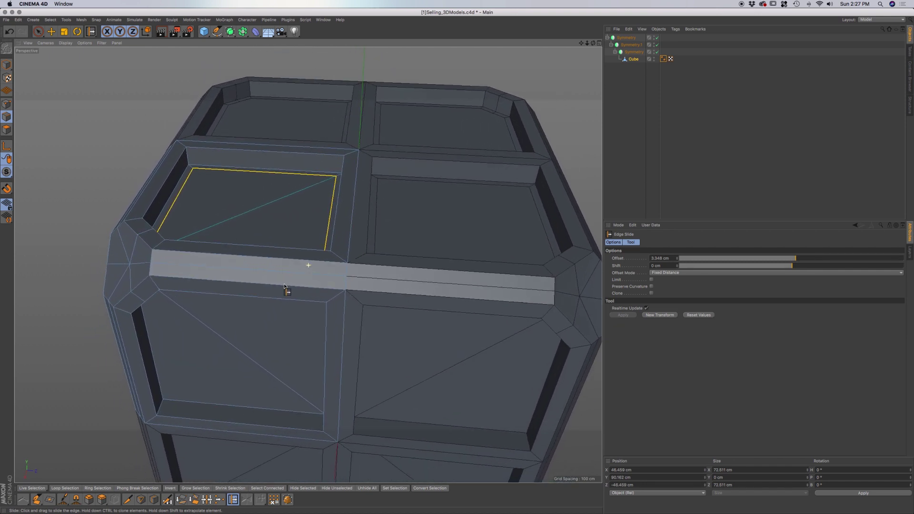
{"action": "left_click_drag", "start_coordinate": [265, 233], "coordinate": [238, 219], "text": "alt"}
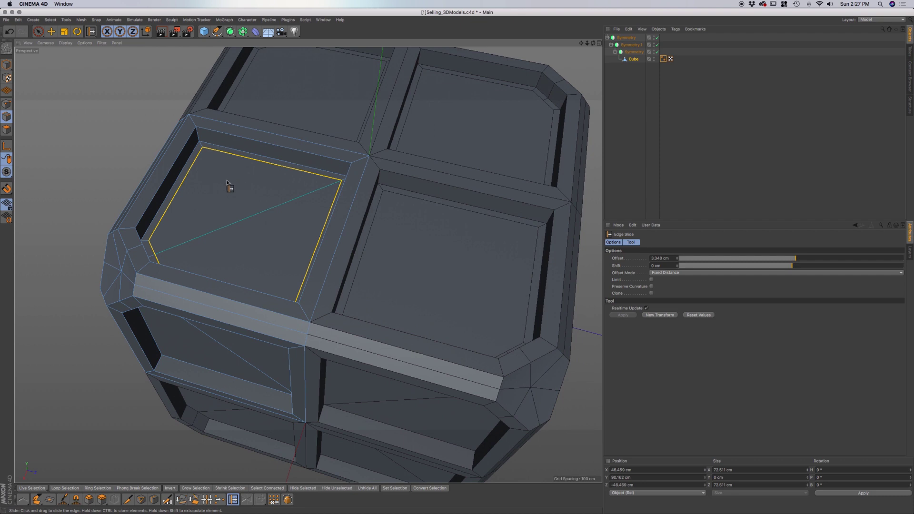
{"action": "left_click_drag", "start_coordinate": [229, 186], "coordinate": [218, 200], "text": "alt"}
{"action": "key", "text": "space"}
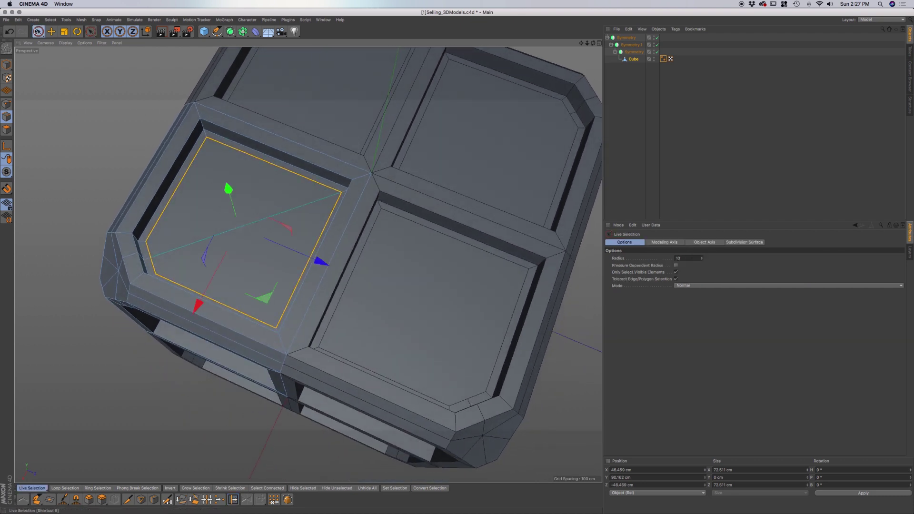
- Select the pocket's inner left, top and remaining rim edges around its opening
{"action": "left_click", "coordinate": [188, 143]}
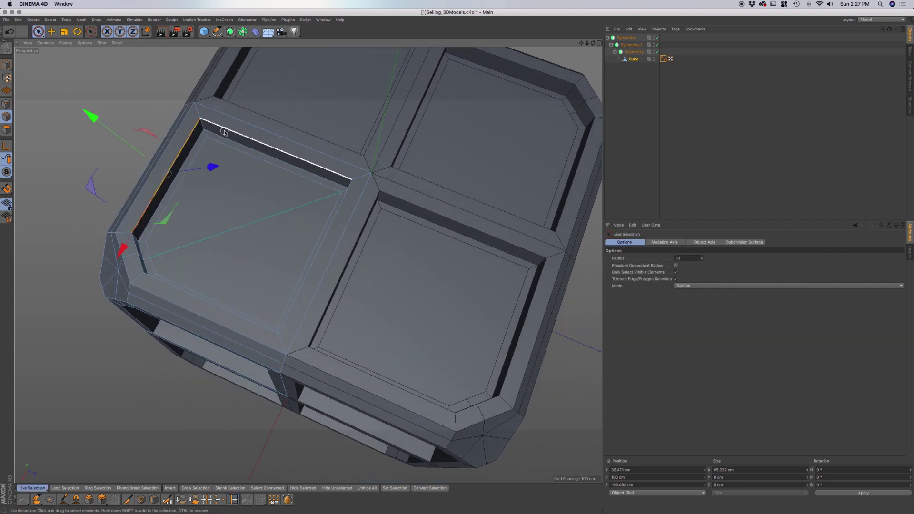
{"action": "left_click", "coordinate": [229, 139], "text": "shift"}
{"action": "left_click_drag", "start_coordinate": [229, 141], "coordinate": [437, 205], "text": "alt"}
{"action": "left_click", "coordinate": [305, 155], "text": "shift"}
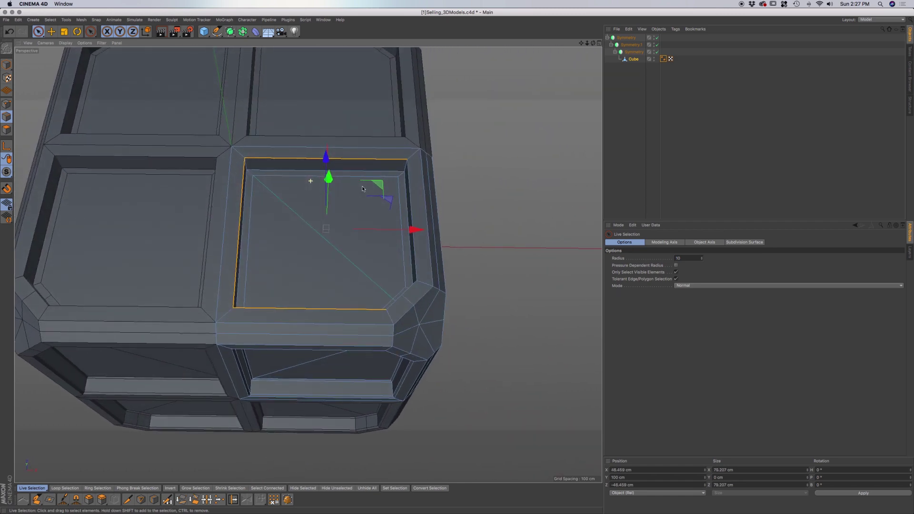
{"action": "left_click_drag", "start_coordinate": [384, 217], "coordinate": [366, 229], "text": "alt"}
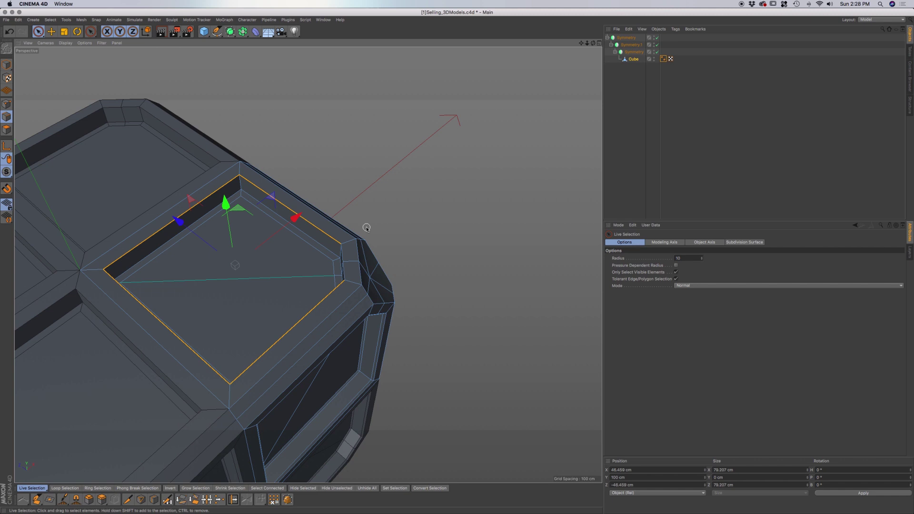
{"action": "left_click_drag", "start_coordinate": [292, 266], "coordinate": [307, 261], "text": "alt"}
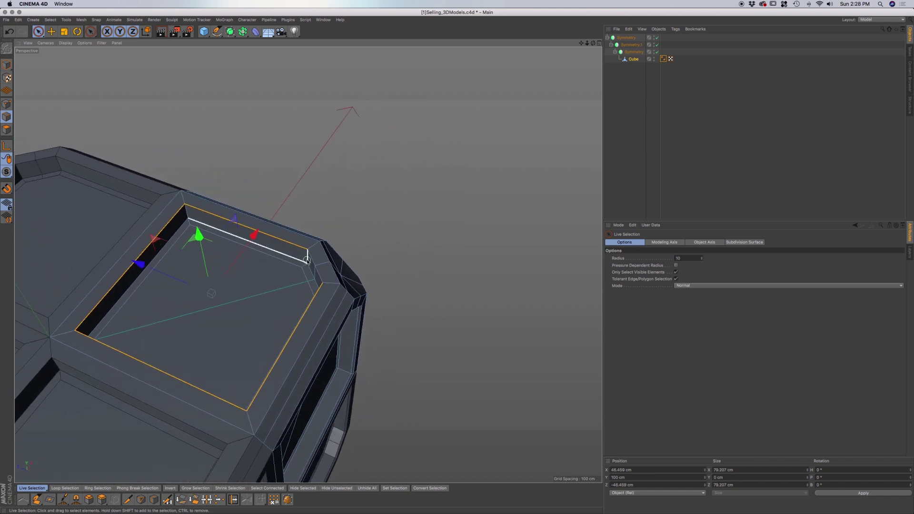
{"action": "scroll", "coordinate": [307, 260], "scroll_direction": "up", "scroll_amount": 4}
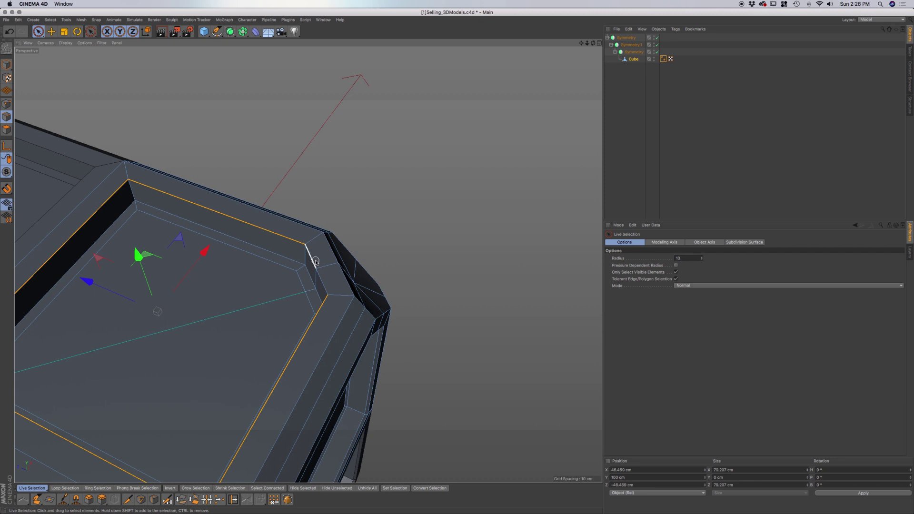
{"action": "left_click_drag", "start_coordinate": [320, 274], "coordinate": [343, 272], "text": "alt"}
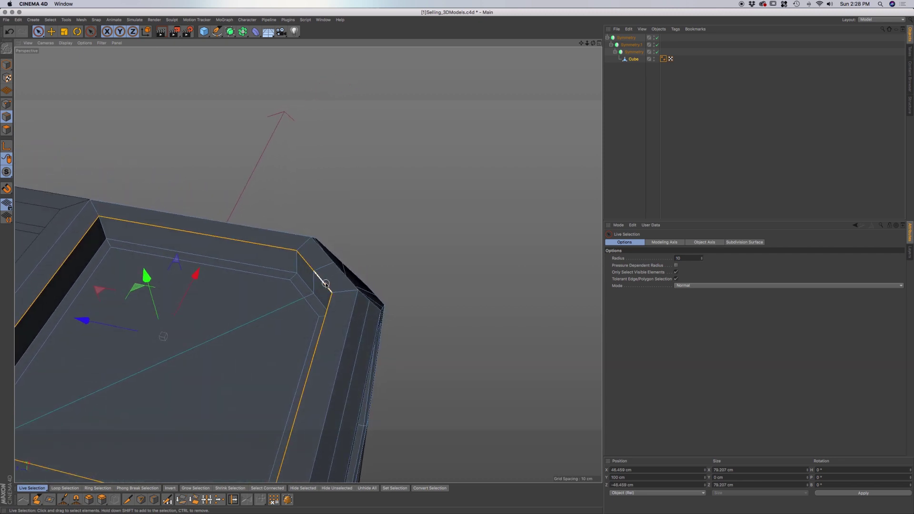
- Bevel the pocket's top lip edges with a 1.564 cm chamfer offset
{"action": "key", "text": "m"}
{"action": "key", "text": "s"}
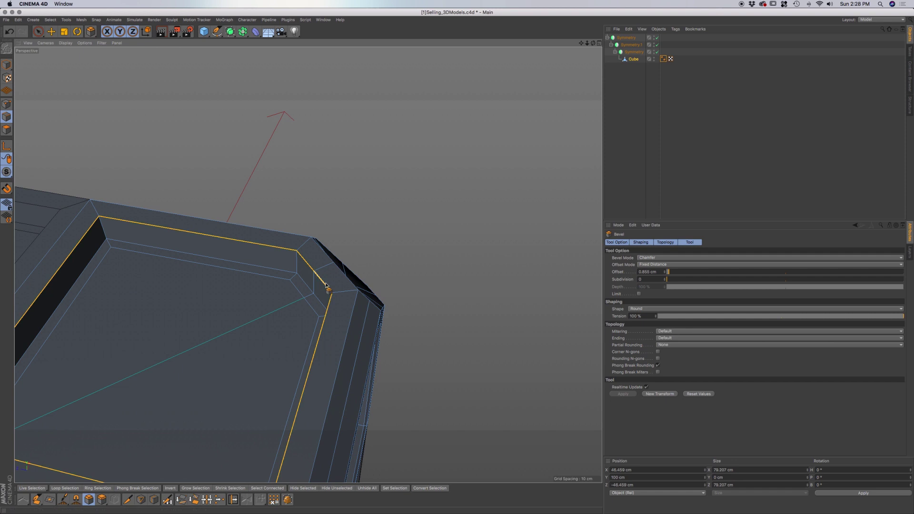
{"action": "left_click_drag", "start_coordinate": [321, 286], "coordinate": [323, 284]}
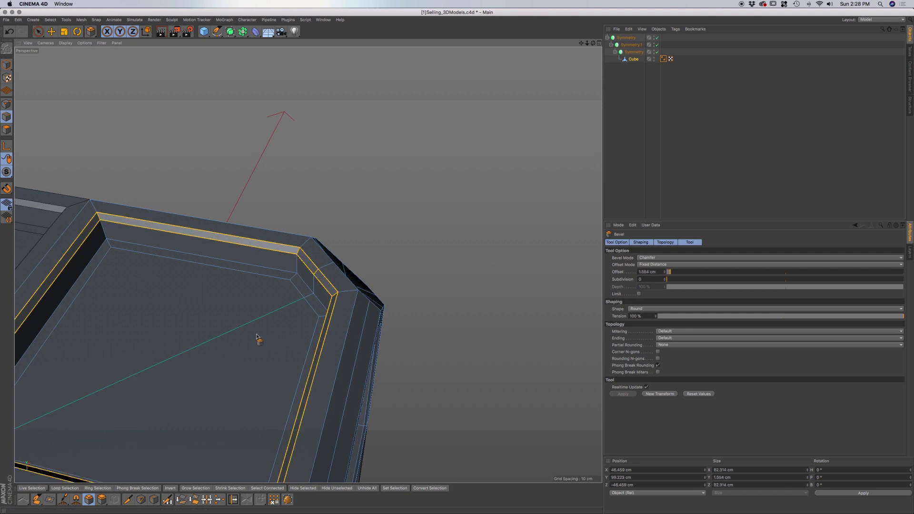
{"action": "scroll", "coordinate": [257, 337], "scroll_direction": "down", "scroll_amount": 3}
{"action": "left_click_drag", "start_coordinate": [231, 347], "coordinate": [318, 253], "text": "alt"}
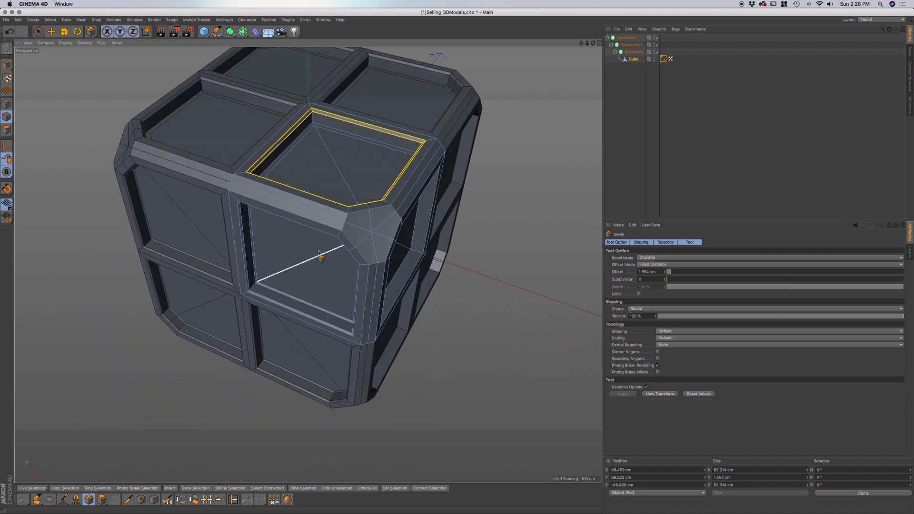
- Nest the Symmetry hierarchy under a new Subdivision Surface to round the cube
{"action": "left_click", "coordinate": [640, 38]}
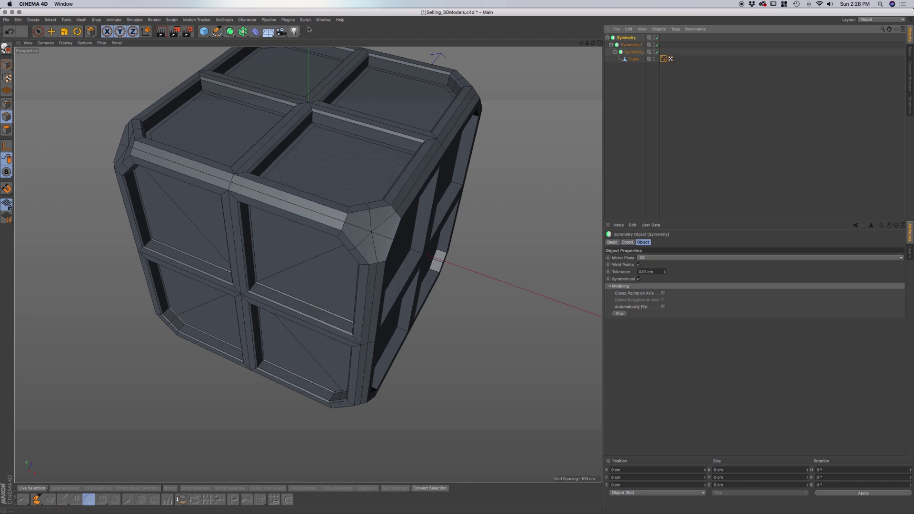
{"action": "left_click", "coordinate": [230, 32]}
{"action": "left_click_drag", "start_coordinate": [631, 39], "coordinate": [630, 66]}
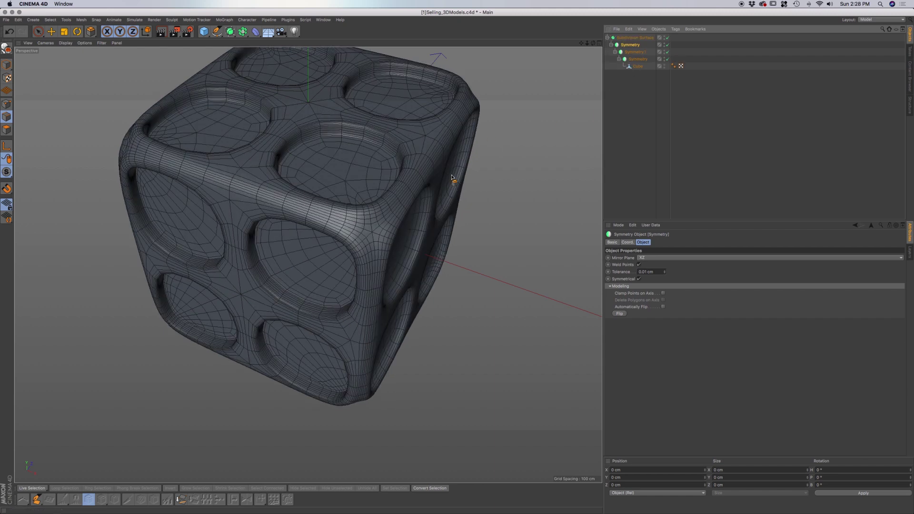
{"action": "left_click_drag", "start_coordinate": [387, 215], "coordinate": [404, 167], "text": "alt"}
{"action": "left_click_drag", "start_coordinate": [386, 199], "coordinate": [354, 240], "text": "alt"}
{"action": "left_click_drag", "start_coordinate": [492, 176], "coordinate": [437, 173], "text": "alt"}
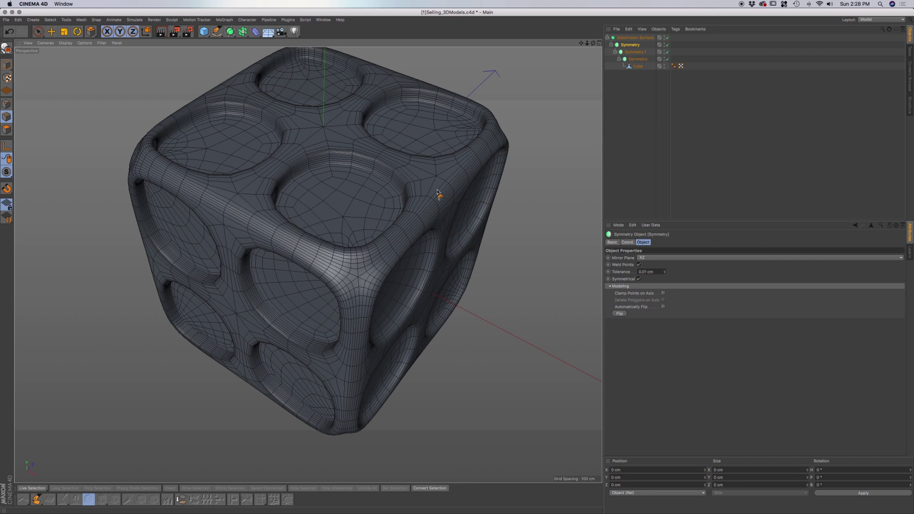
- Set the viewport to Gouraud Shading, deselect all, and cycle camera views of the dice
{"action": "key", "text": "n"}
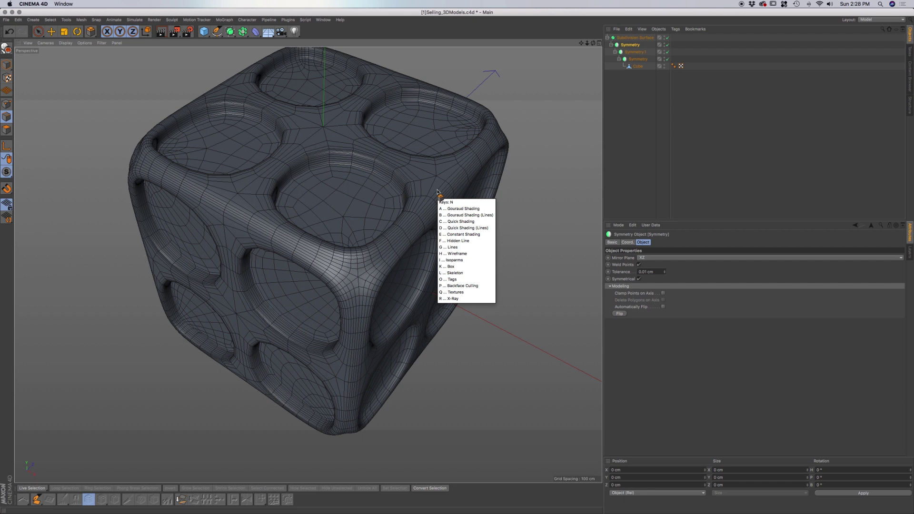
{"action": "left_click", "coordinate": [617, 172]}
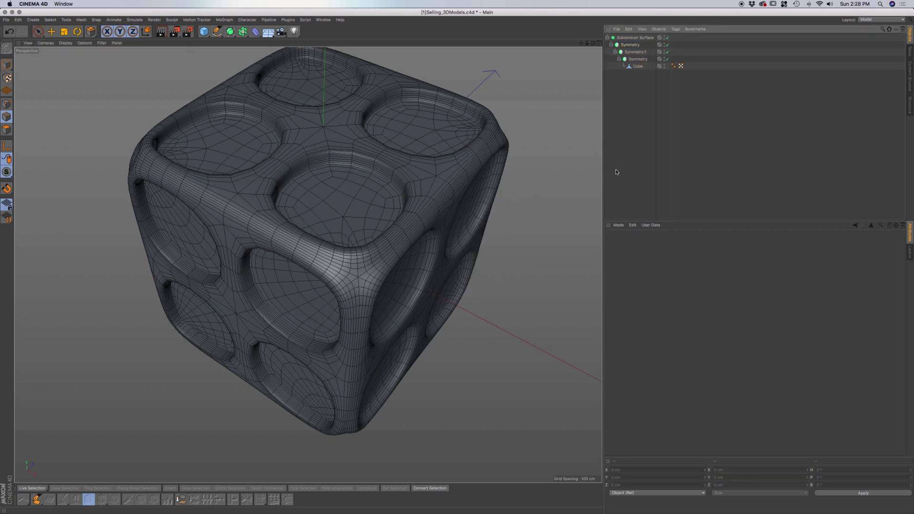
{"action": "key", "text": "n"}
{"action": "key", "text": "a"}
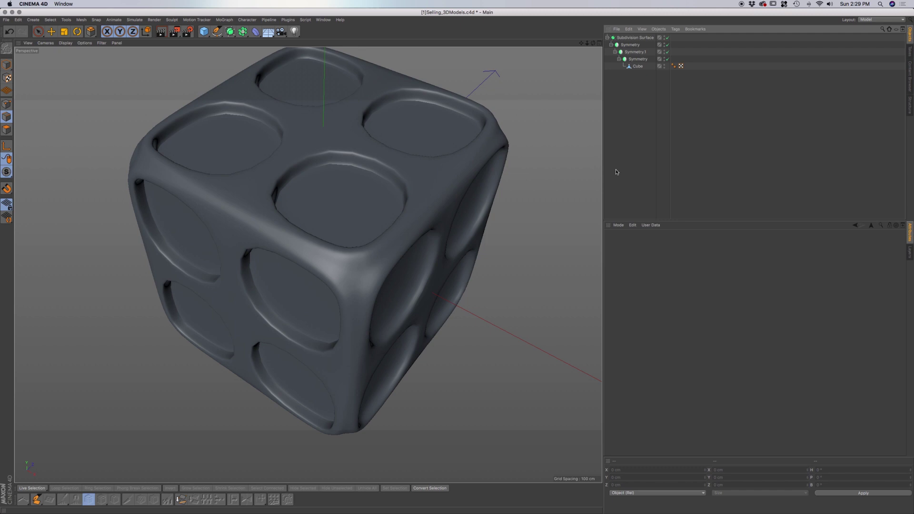
{"action": "key", "text": "super+shift+z"}
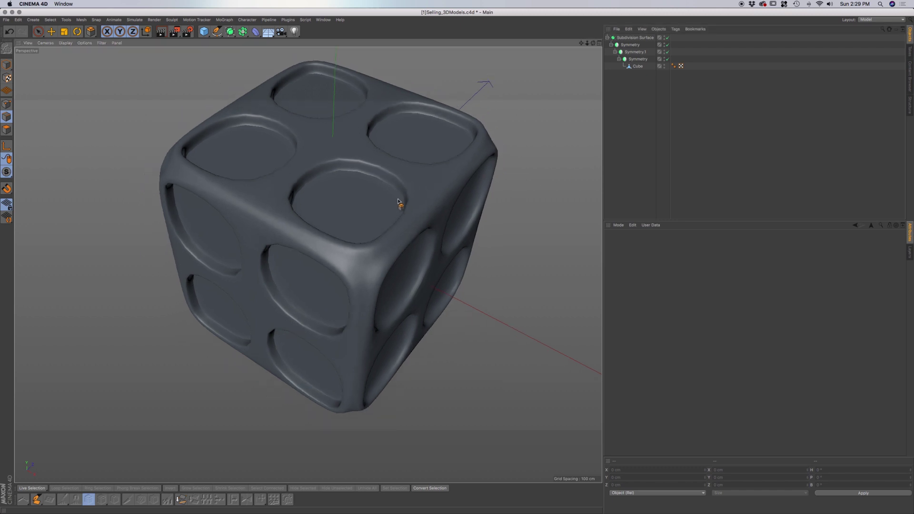
{"action": "key", "text": "super+shift+z"}
{"action": "key", "text": "super+shift+z"}
{"action": "key", "text": "super+shift+z"}
{"action": "key", "text": "super+shift+z"}
{"action": "key", "text": "super+shift+z"}
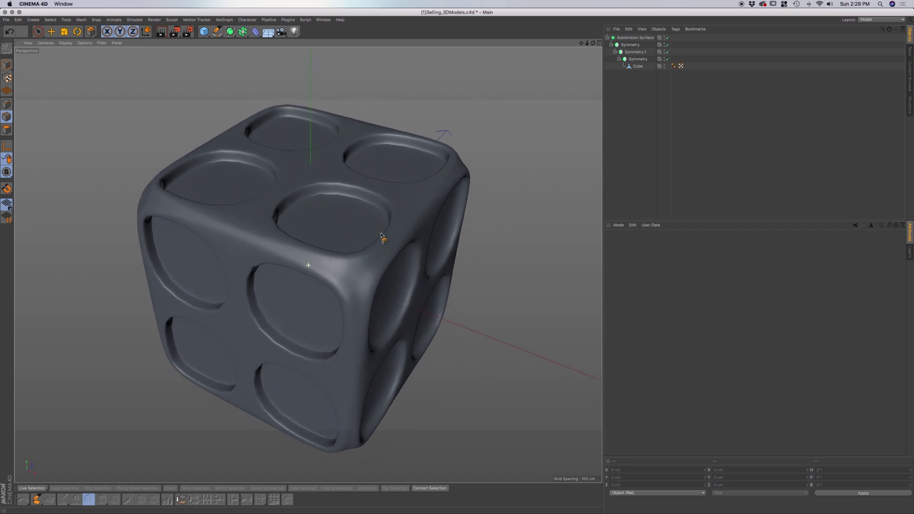